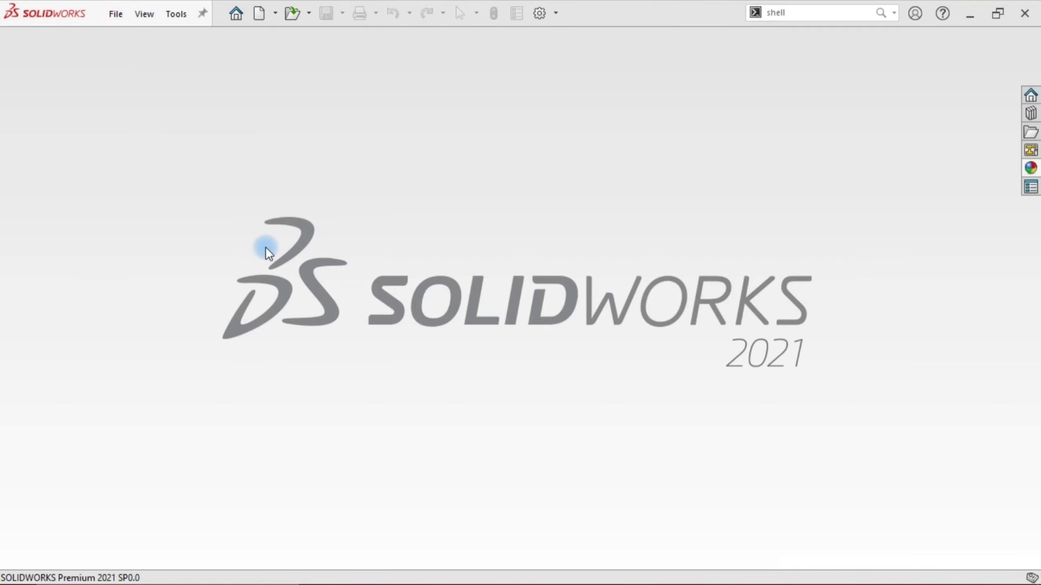
# - Browse the key_chain folder in the Open dialog without opening a file, returning to the File menu
pyautogui.click(116, 15)
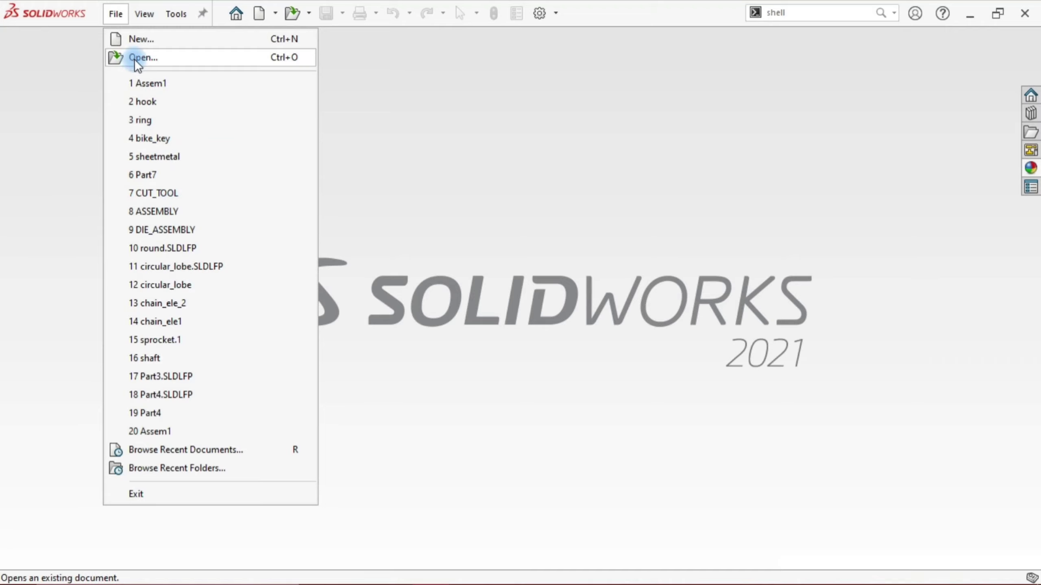
pyautogui.click(137, 57)
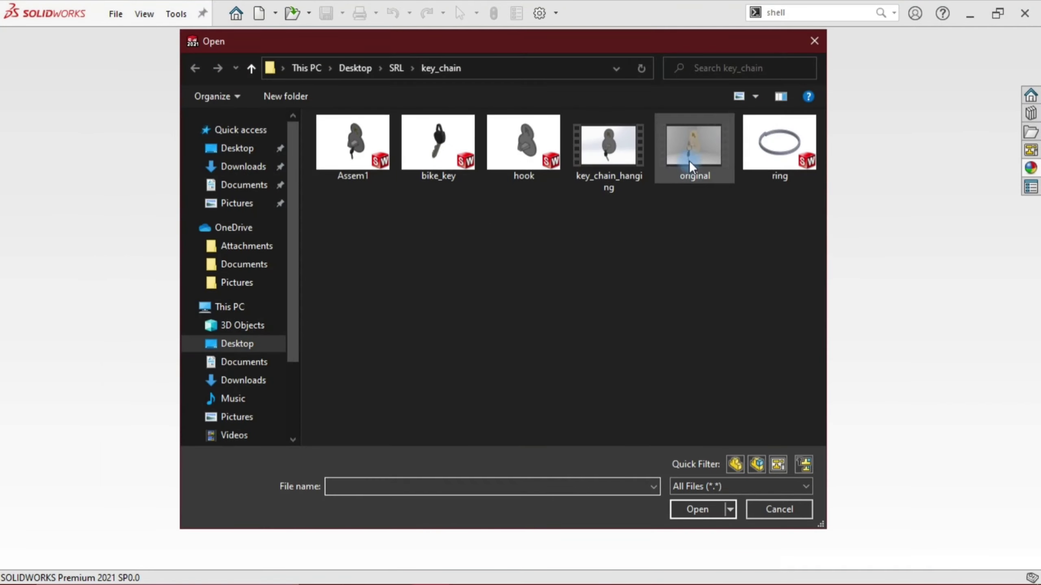
pyautogui.click(814, 50)
pyautogui.click(116, 14)
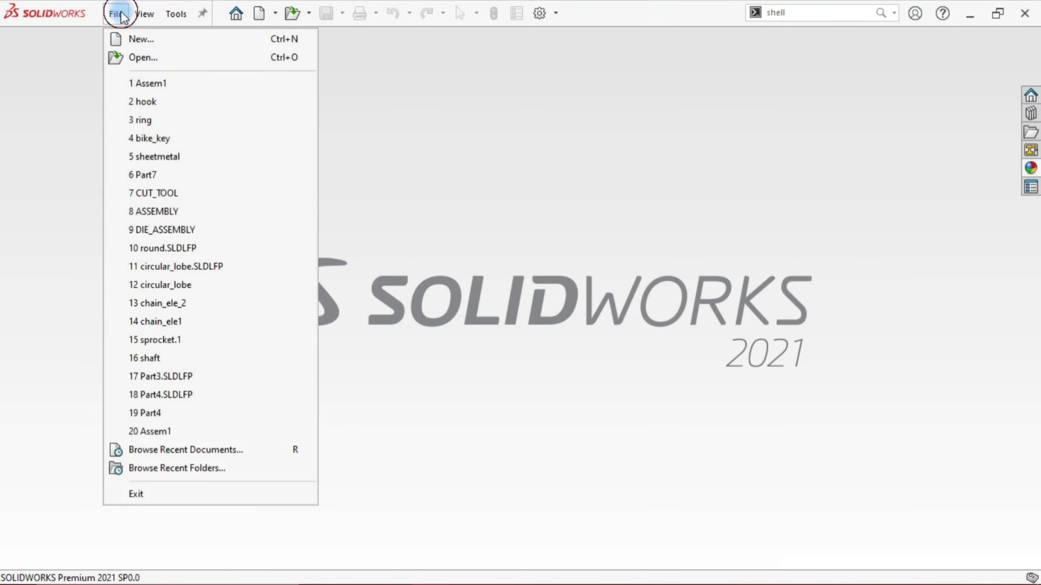
# - Create a new blank Part document, Part2, choosing the Part tile over Assembly
pyautogui.click(131, 45)
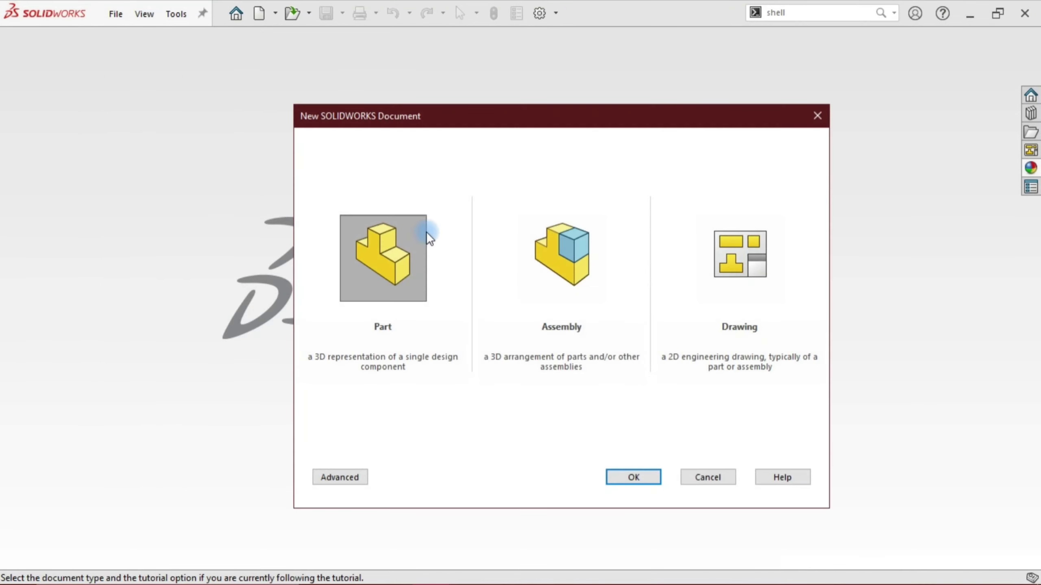
pyautogui.click(376, 287)
pyautogui.click(386, 260)
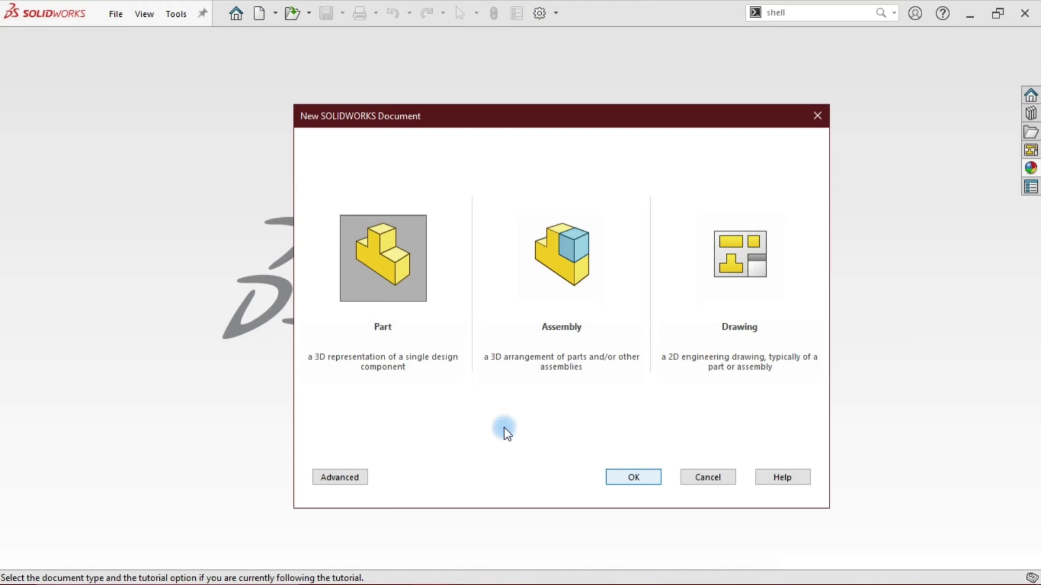
pyautogui.click(524, 251)
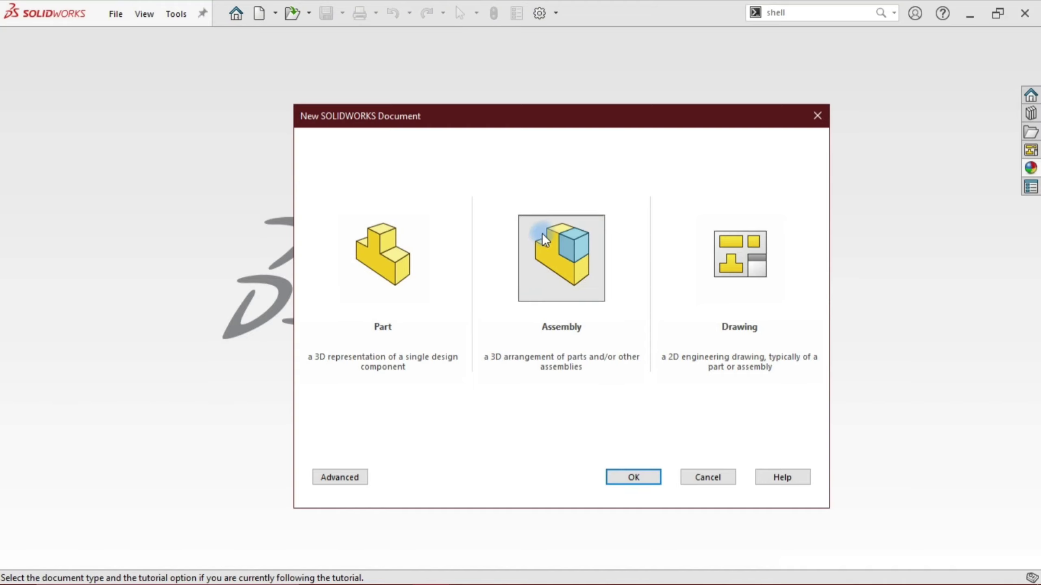
pyautogui.click(365, 283)
pyautogui.click(617, 477)
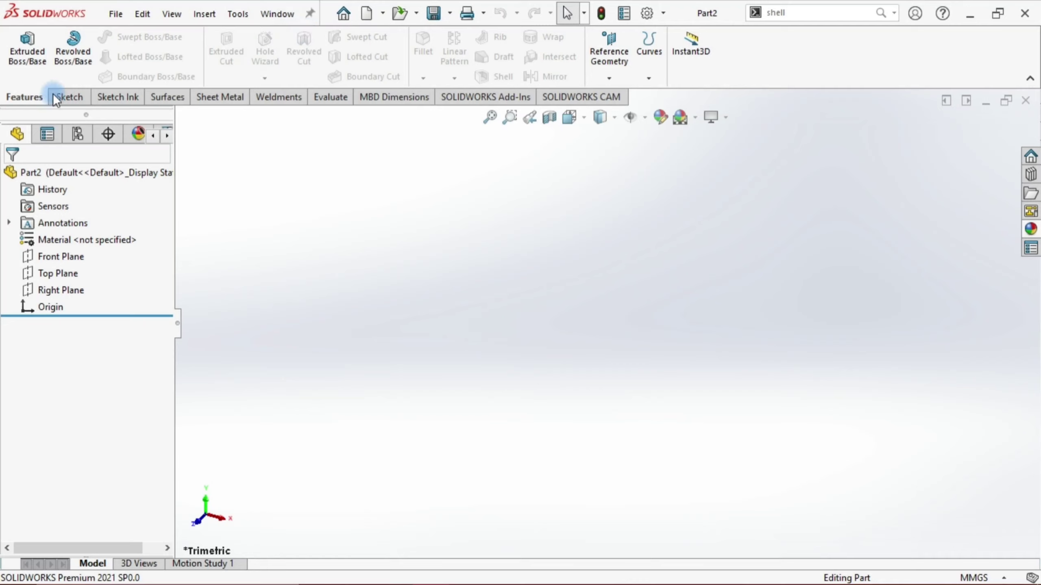
pyautogui.click(71, 101)
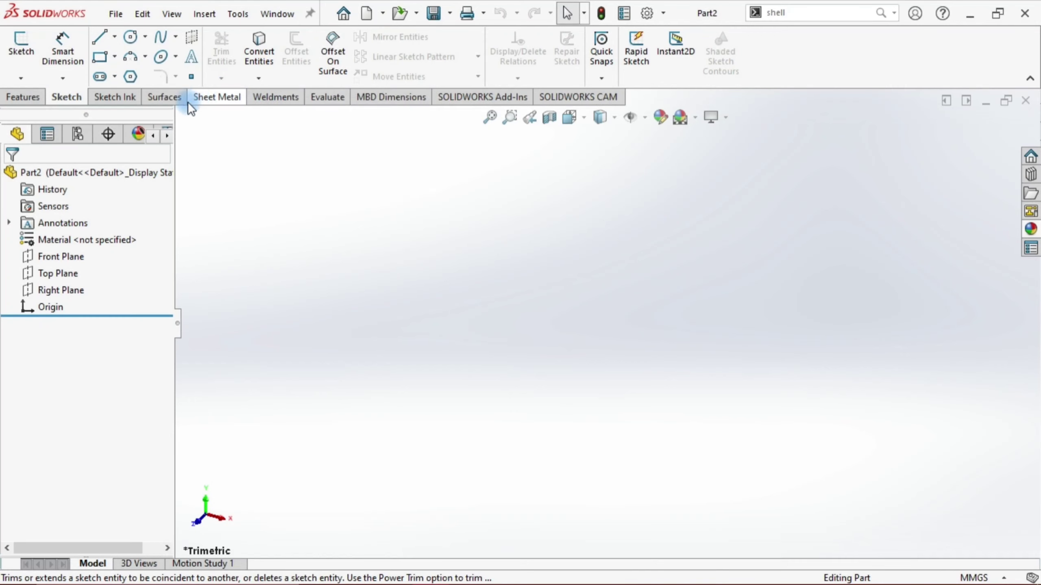
pyautogui.click(164, 104)
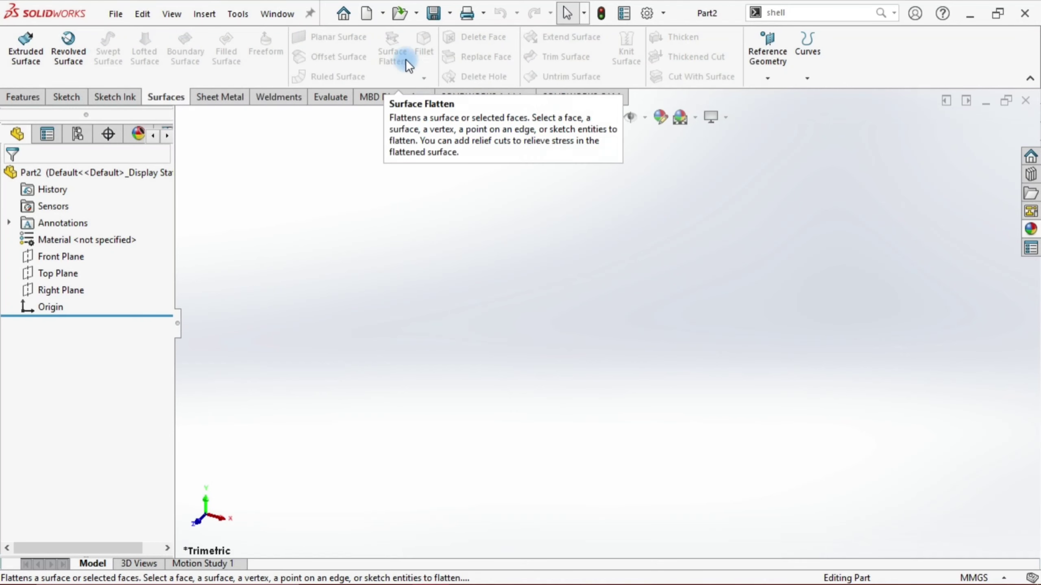
pyautogui.click(223, 100)
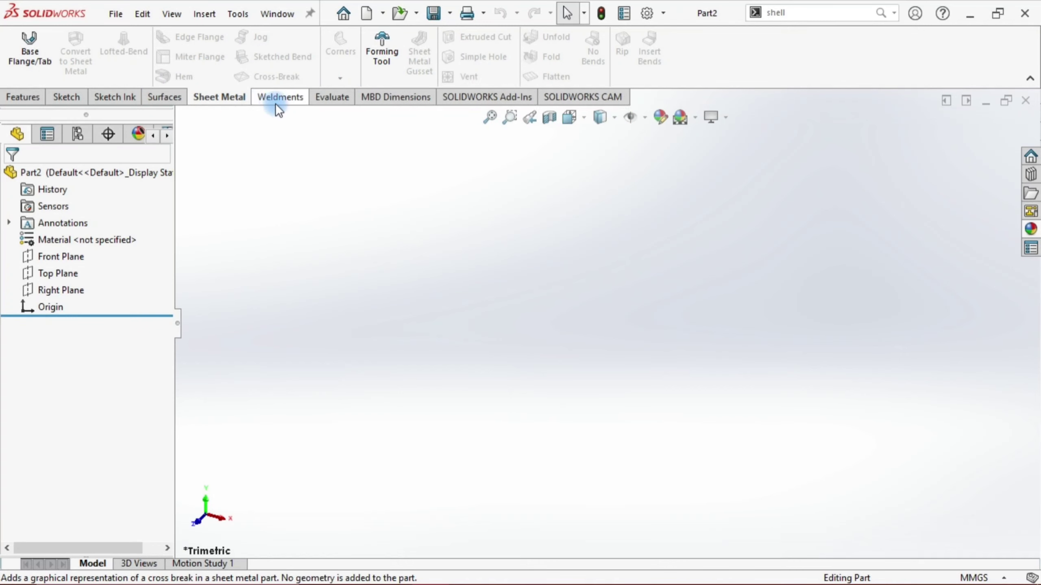
pyautogui.click(275, 102)
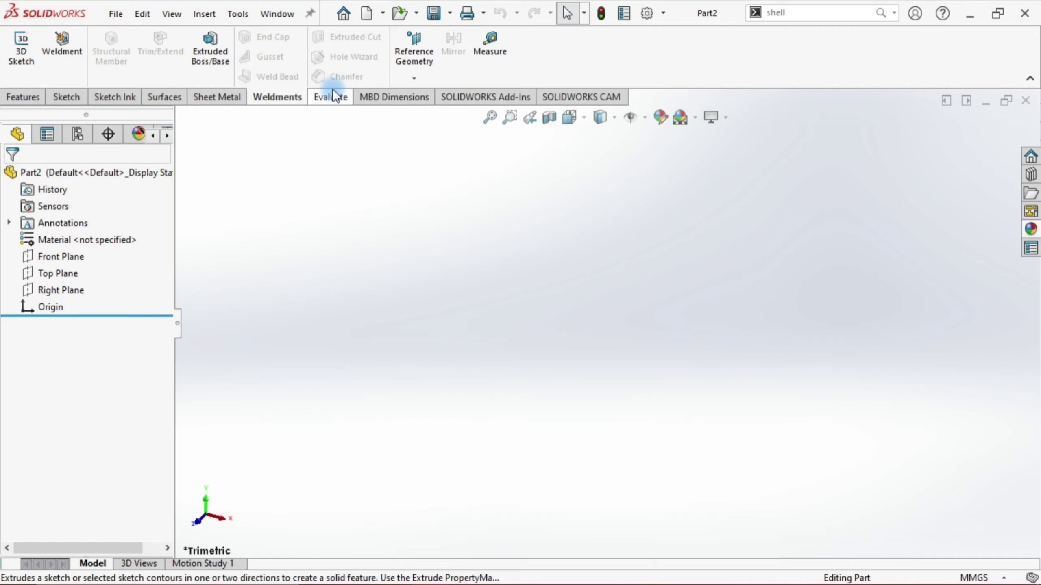
pyautogui.click(3, 106)
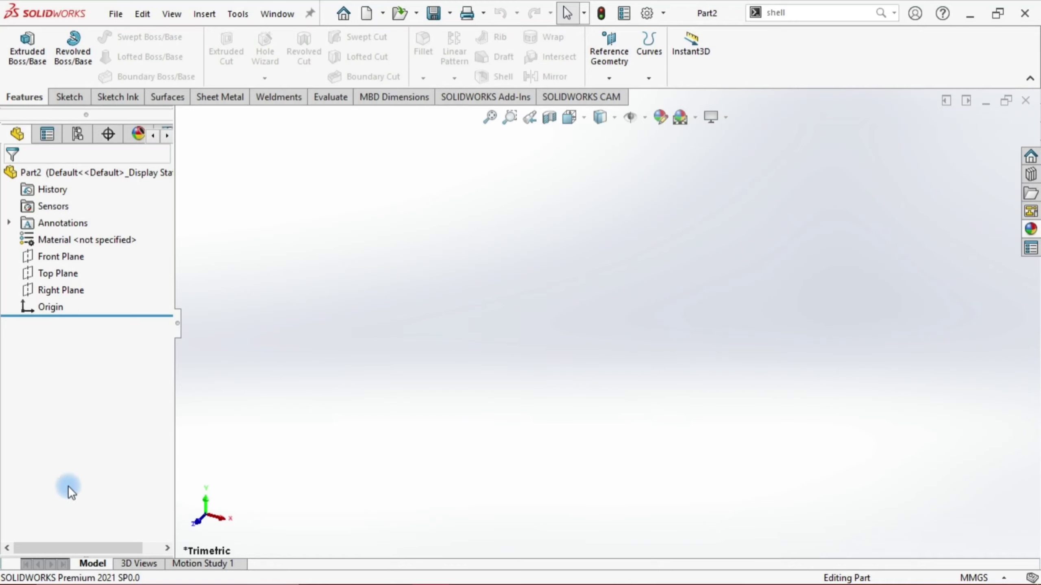
# - Start an Extruded Boss/Base sketch on the Top Plane using the Line tool
pyautogui.click(47, 137)
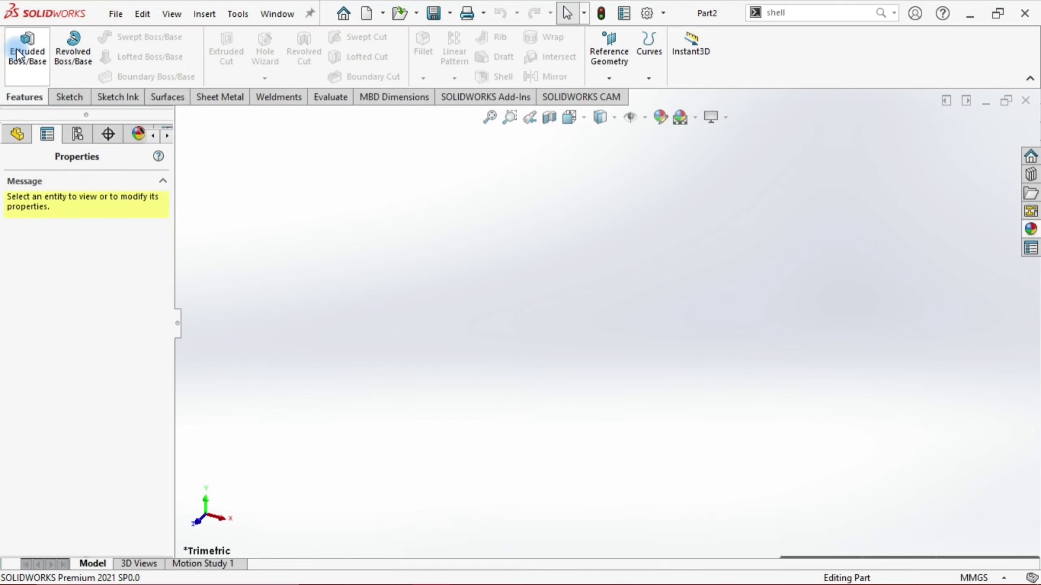
pyautogui.click(15, 48)
pyautogui.click(487, 297)
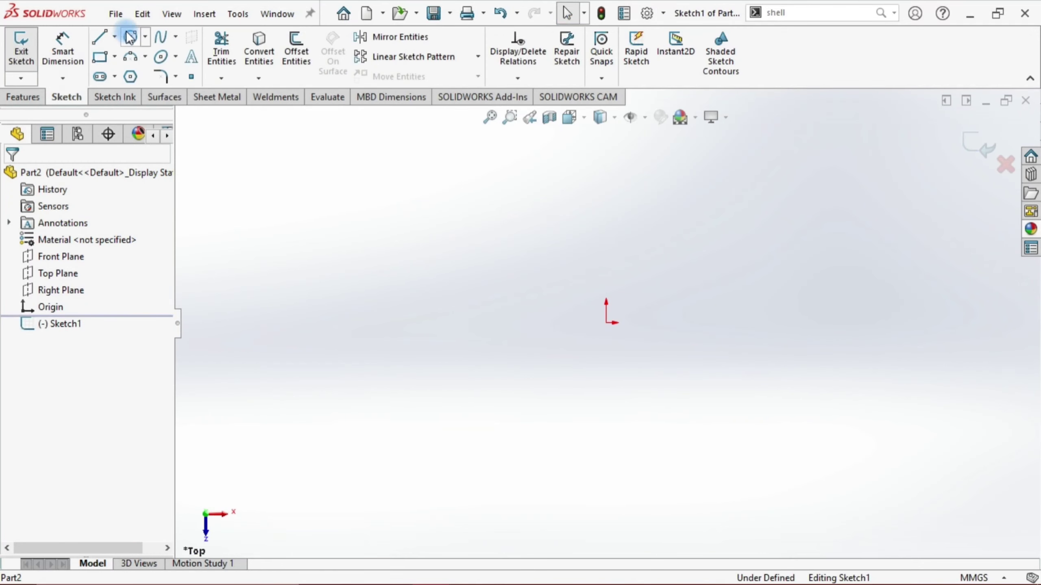
pyautogui.click(130, 37)
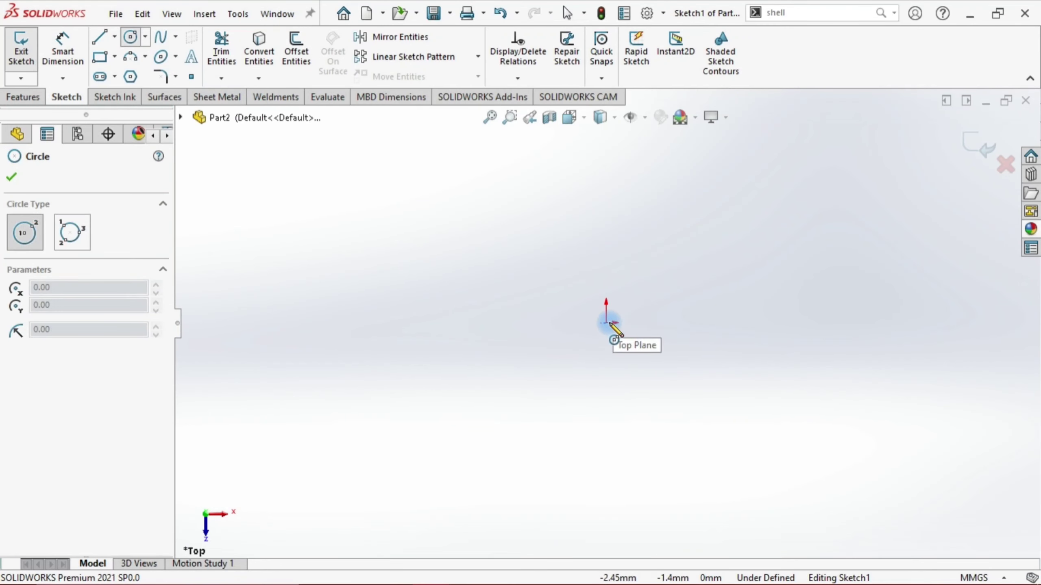
pyautogui.click(99, 37)
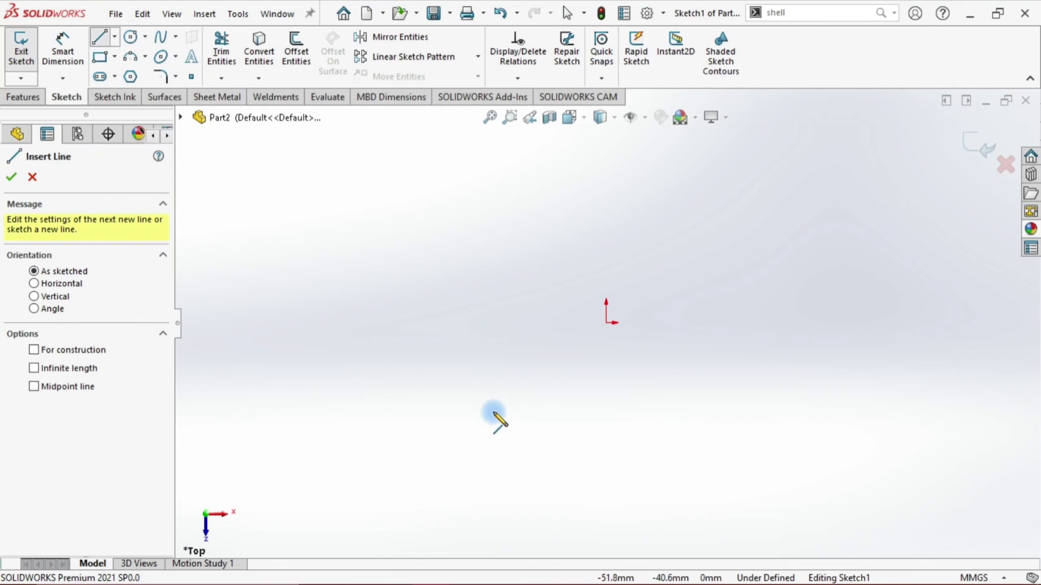
# - Draw a closed five-pointed star of straight lines and finish the sketch
pyautogui.click(621, 258)
pyautogui.click(618, 161)
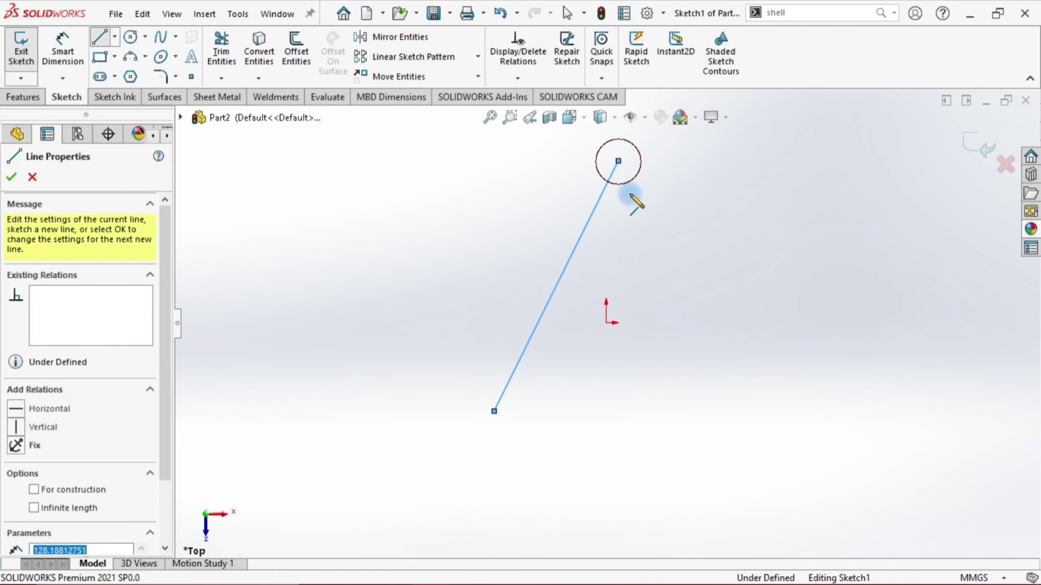
pyautogui.click(682, 422)
pyautogui.click(470, 232)
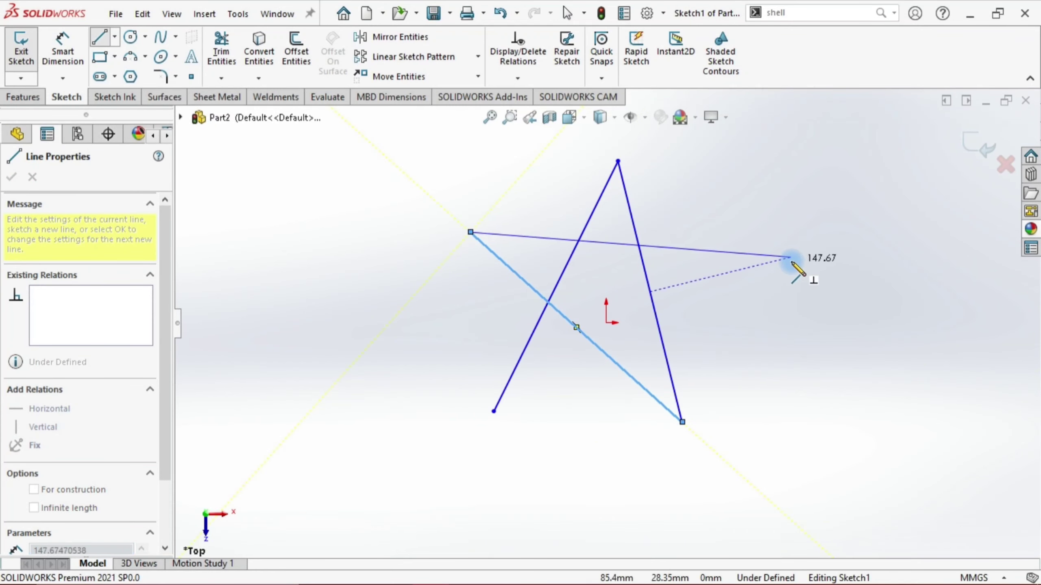
pyautogui.click(774, 238)
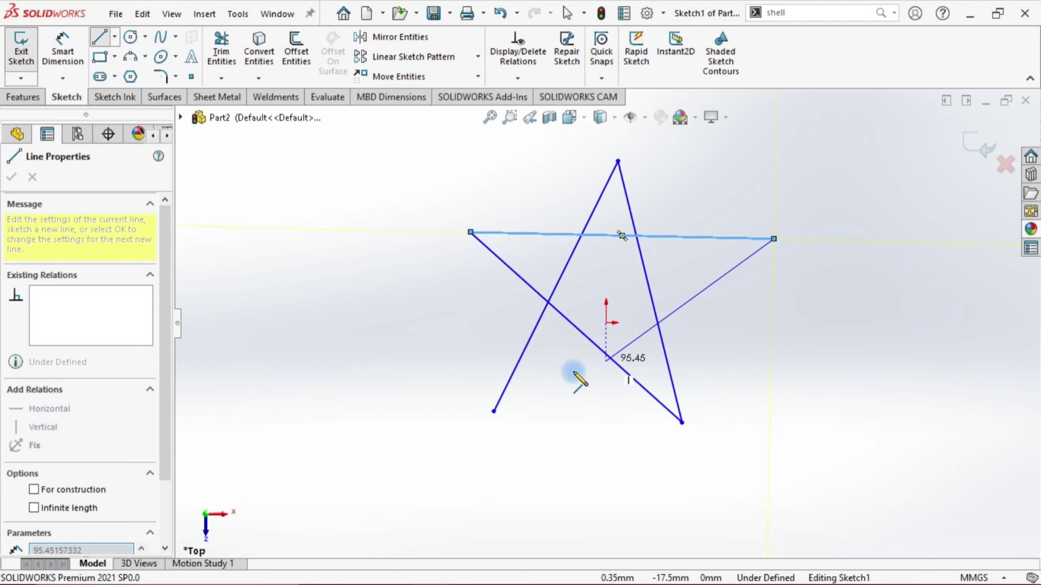
pyautogui.click(491, 409)
pyautogui.click(973, 143)
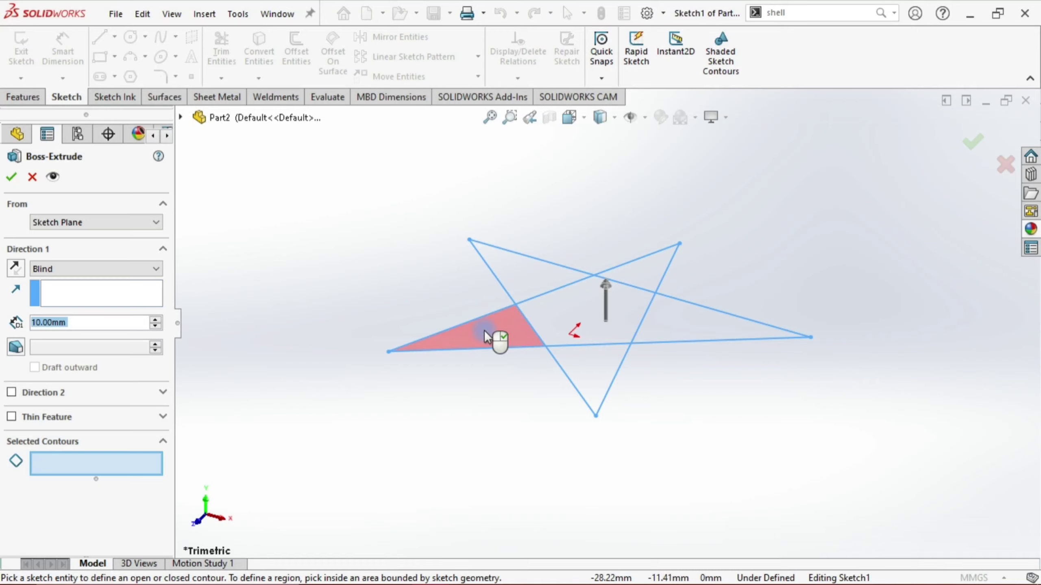
# - Select every star tip and the centre pentagon, then extrude them Blind 10 mm
pyautogui.click(498, 330)
pyautogui.click(533, 270)
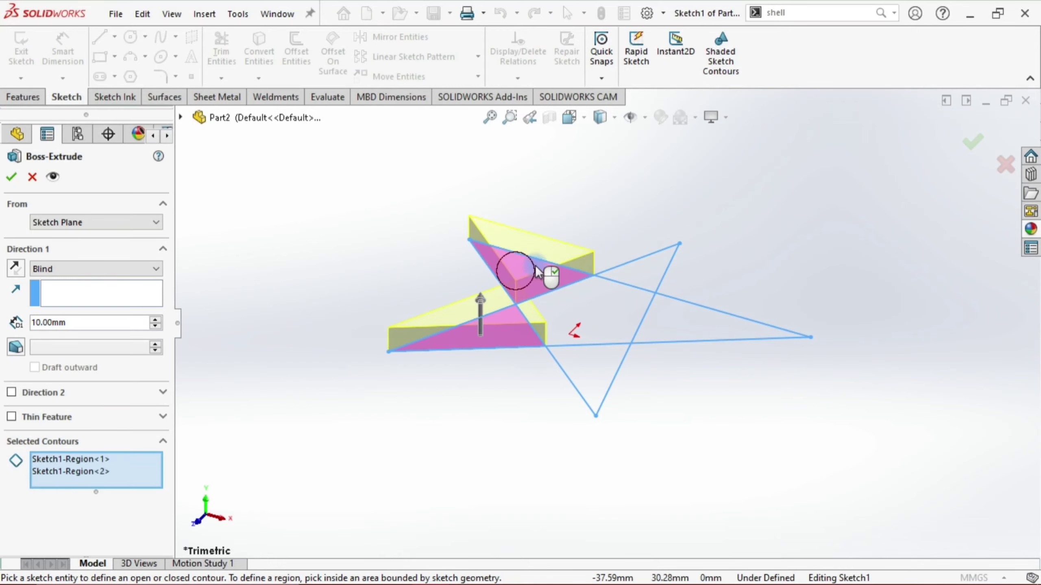
pyautogui.click(616, 280)
pyautogui.click(672, 330)
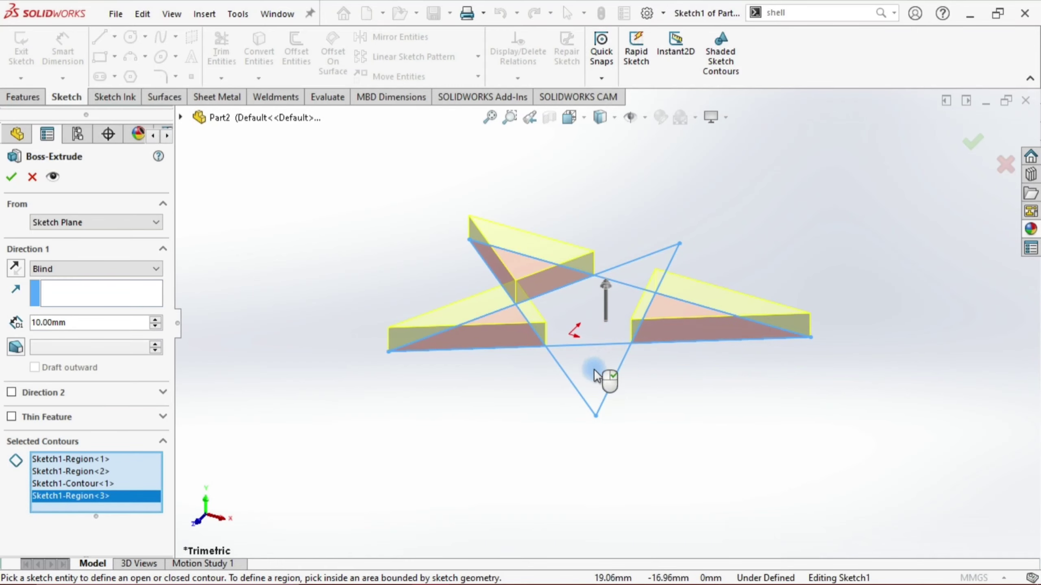
pyautogui.click(600, 371)
pyautogui.click(582, 303)
pyautogui.click(645, 271)
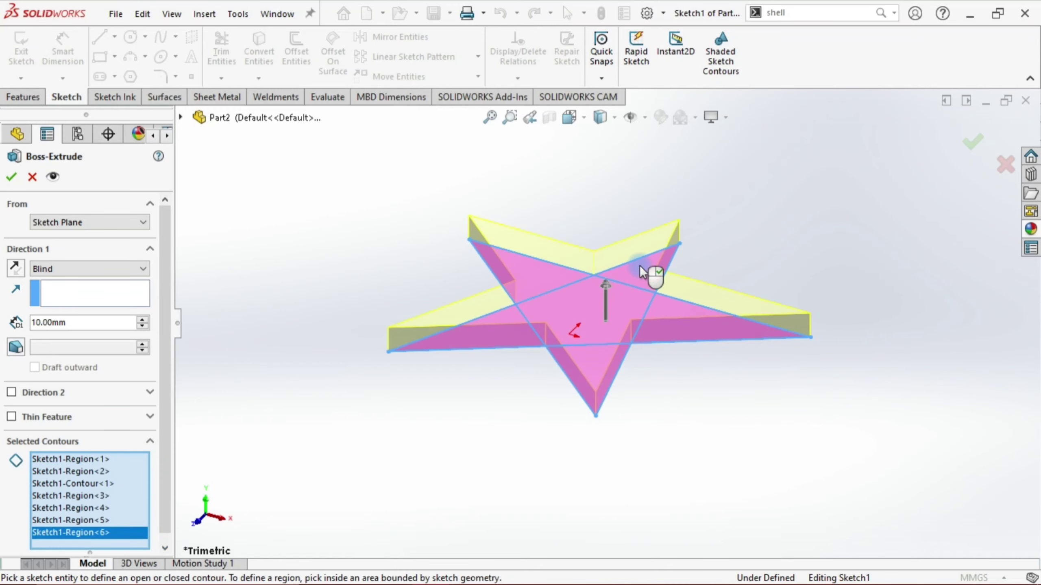
pyautogui.click(972, 140)
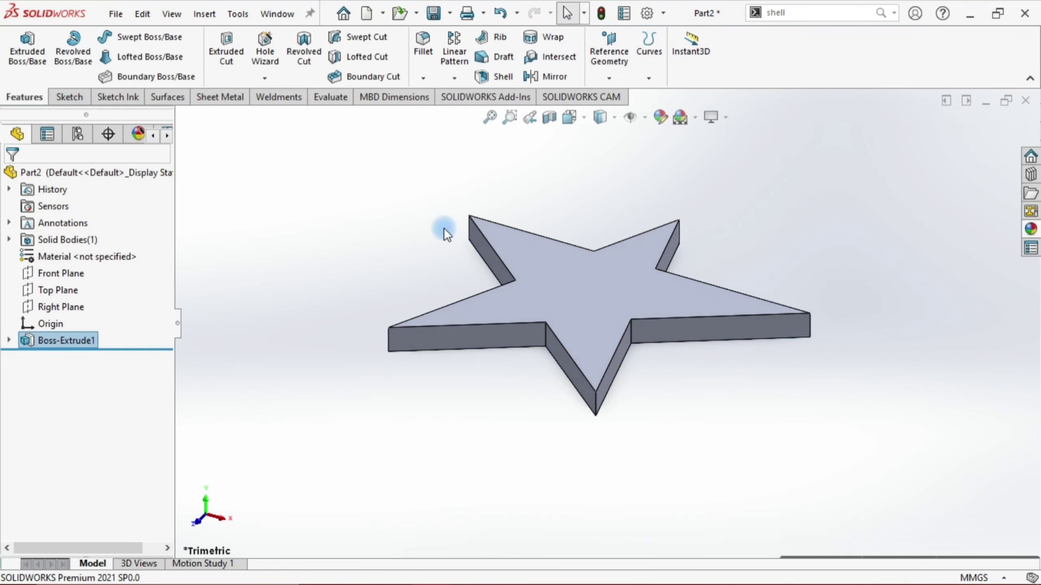
# - Orbit the star to inspect its thickness and clear the selection
pyautogui.moveTo(441, 226)
pyautogui.mouseDown(button='middle')
pyautogui.moveTo(495, 342)
pyautogui.moveTo(446, 410)
pyautogui.mouseUp(button='middle')
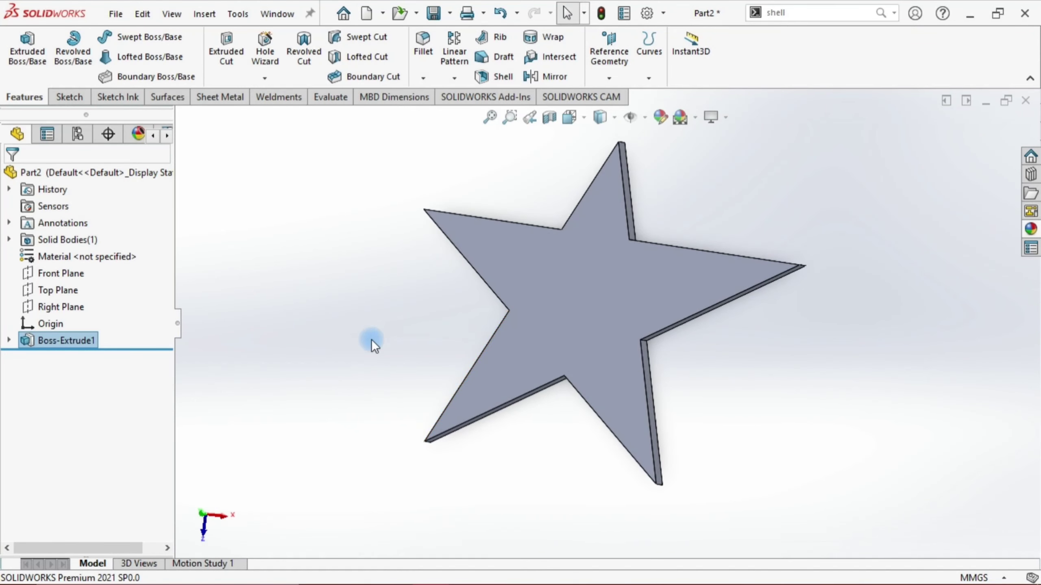
pyautogui.click(304, 340)
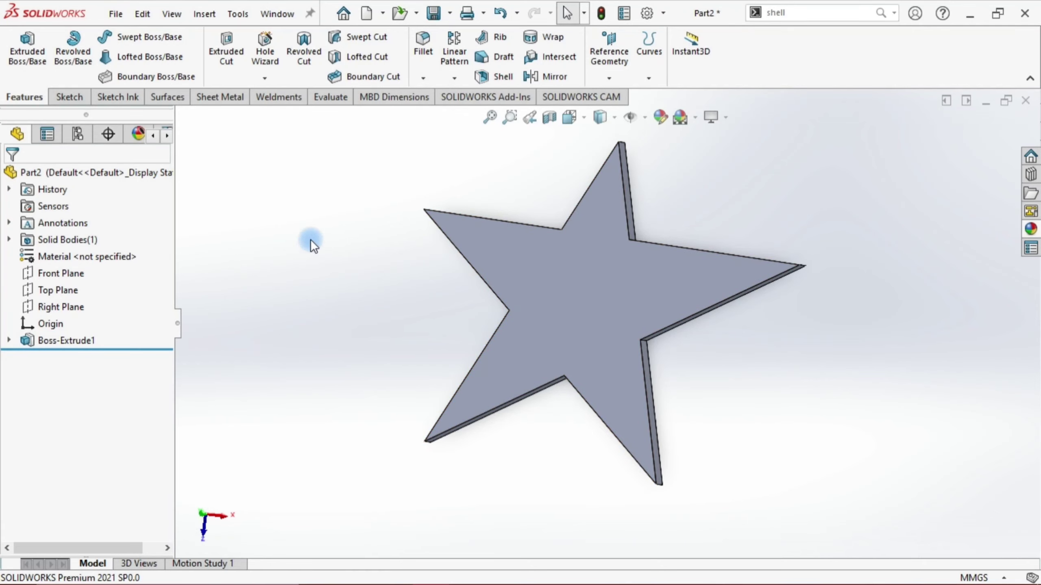
pyautogui.moveTo(380, 232)
pyautogui.mouseDown(button='middle')
pyautogui.moveTo(360, 323)
pyautogui.moveTo(383, 180)
pyautogui.mouseUp(button='middle')
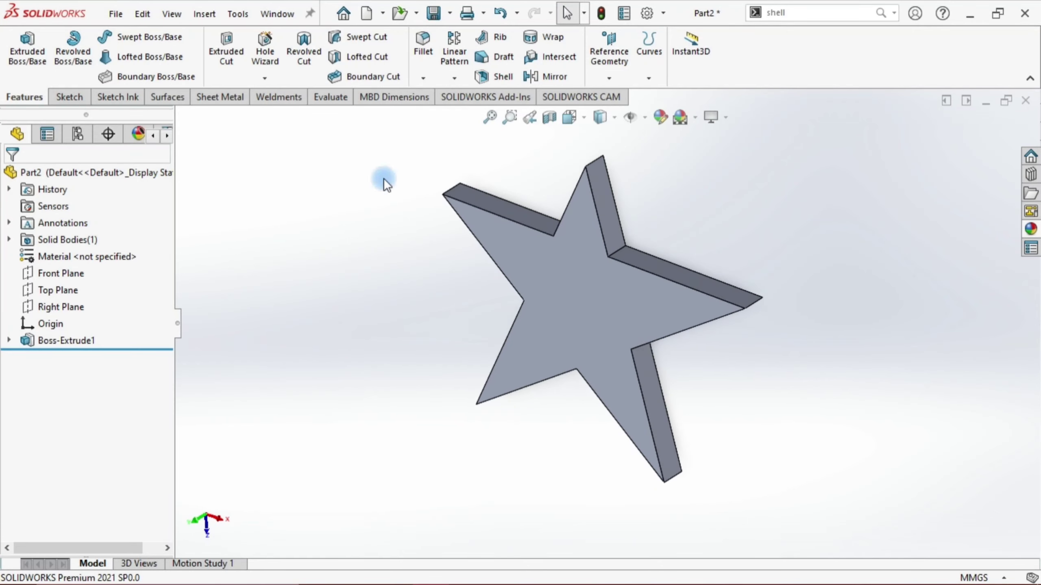
pyautogui.click(480, 150)
# - Shell the star to 0.5 mm walls with its top face removed
pyautogui.click(479, 76)
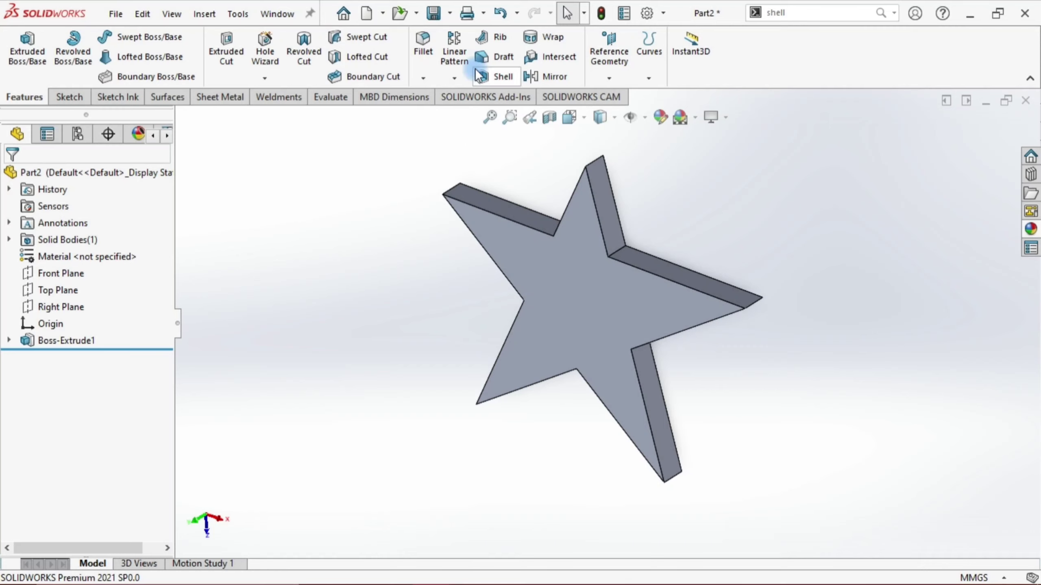
pyautogui.click(545, 283)
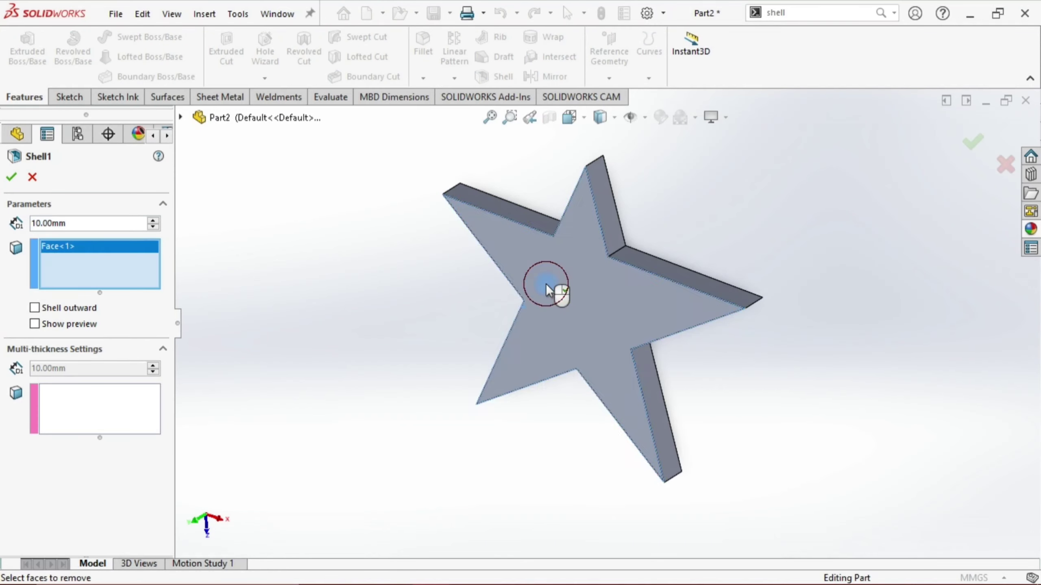
pyautogui.click(75, 201)
pyautogui.doubleClick(72, 224)
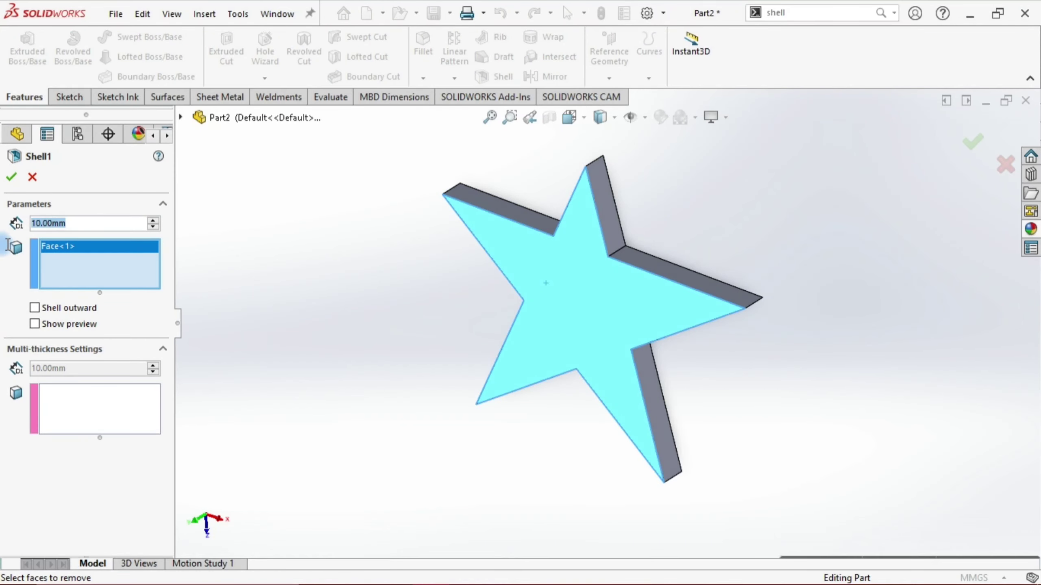
pyautogui.write('0.5')
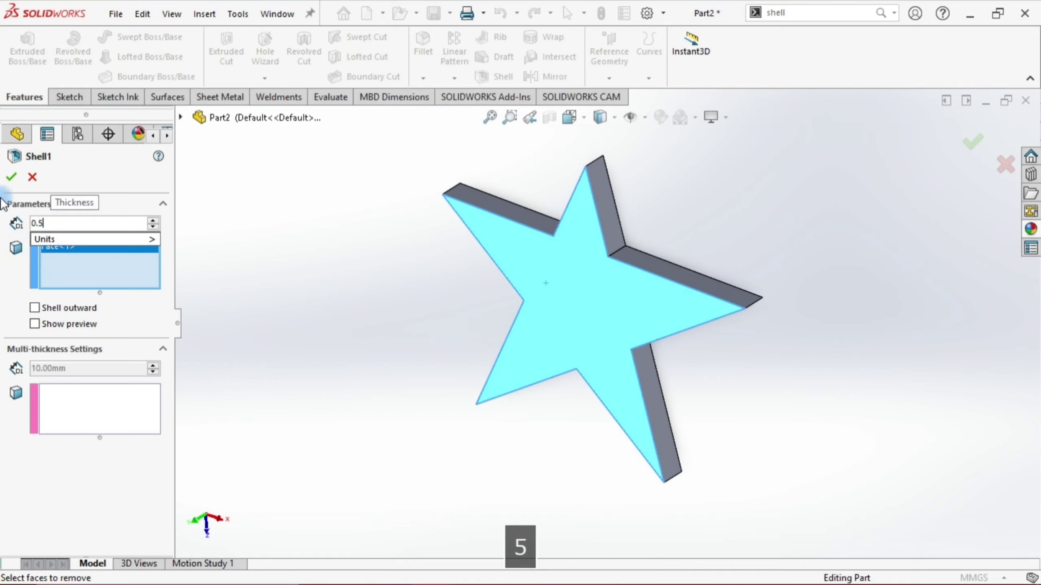
pyautogui.click(13, 179)
pyautogui.click(13, 178)
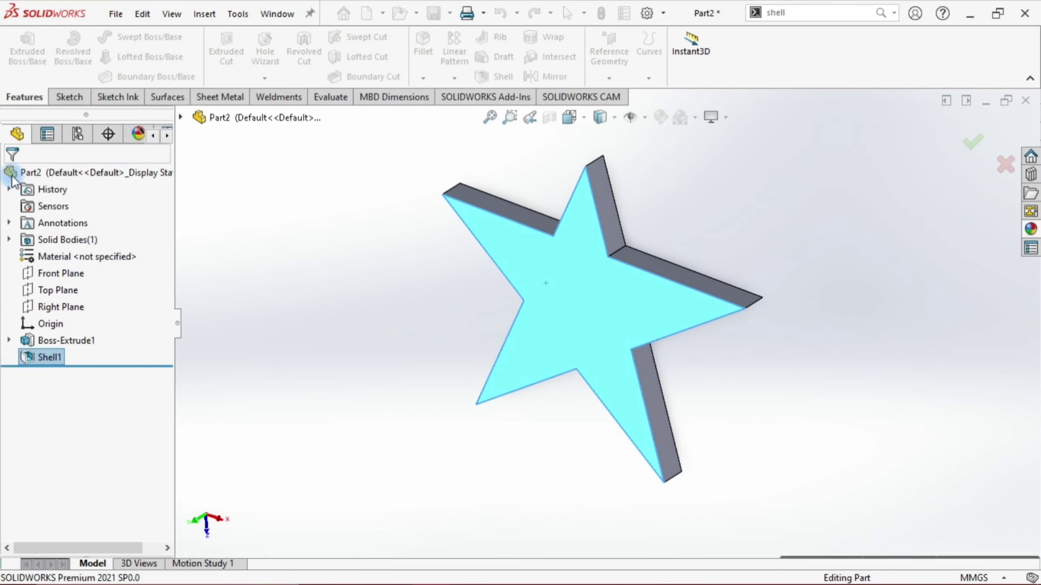
pyautogui.moveTo(428, 371)
pyautogui.mouseDown(button='middle')
pyautogui.moveTo(446, 319)
pyautogui.moveTo(576, 367)
pyautogui.moveTo(609, 439)
pyautogui.moveTo(468, 421)
pyautogui.moveTo(296, 364)
pyautogui.mouseUp(button='middle')
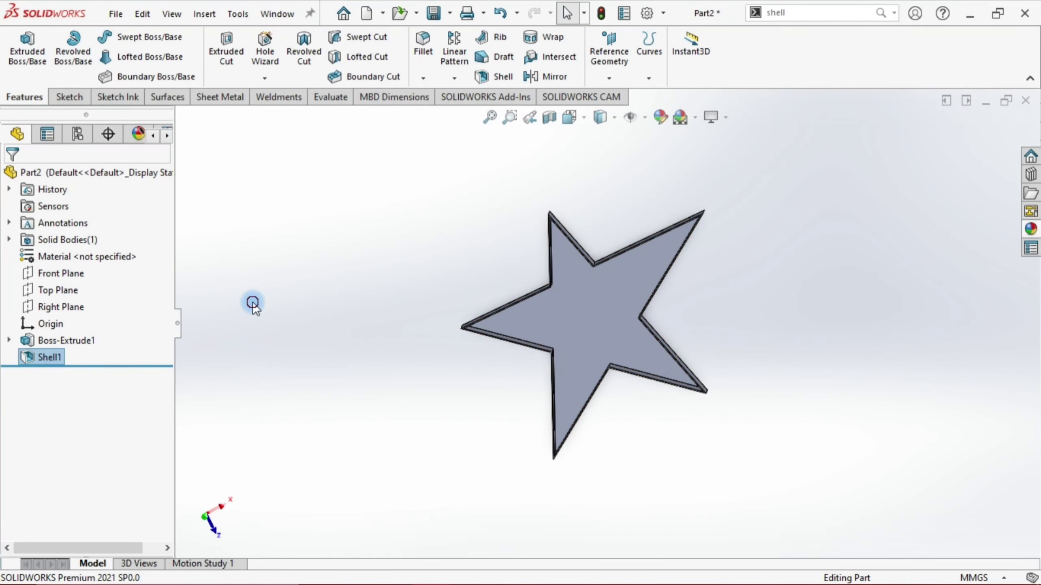
pyautogui.click(263, 305)
pyautogui.moveTo(327, 312); pyautogui.dragTo(411, 368, button='middle')
# - Fillet the star's face edges at 10 mm, then right-click Shell1 in the tree
pyautogui.click(422, 45)
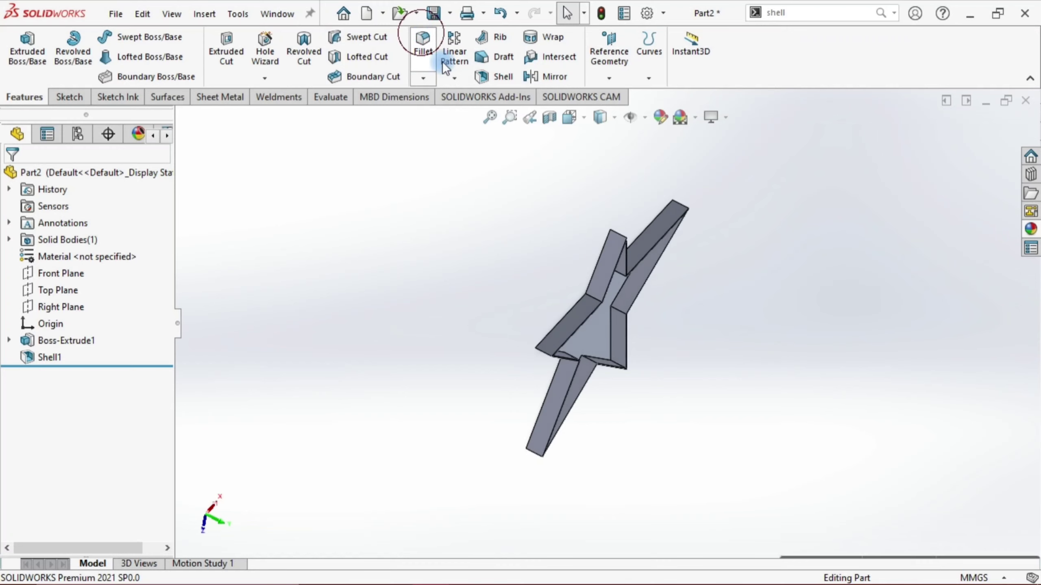
pyautogui.moveTo(455, 285); pyautogui.dragTo(569, 342, button='middle')
pyautogui.click(602, 309)
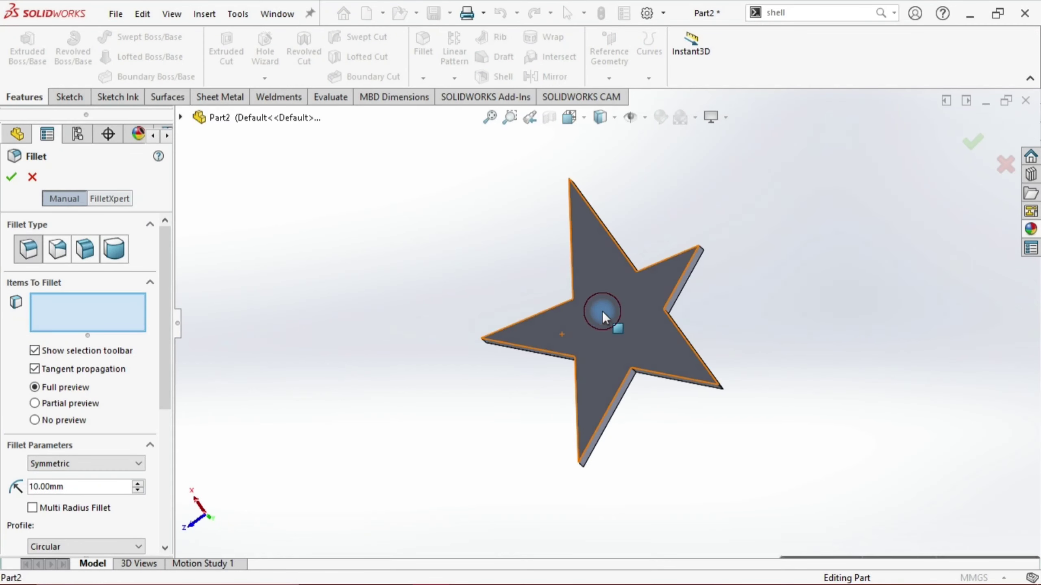
pyautogui.click(17, 179)
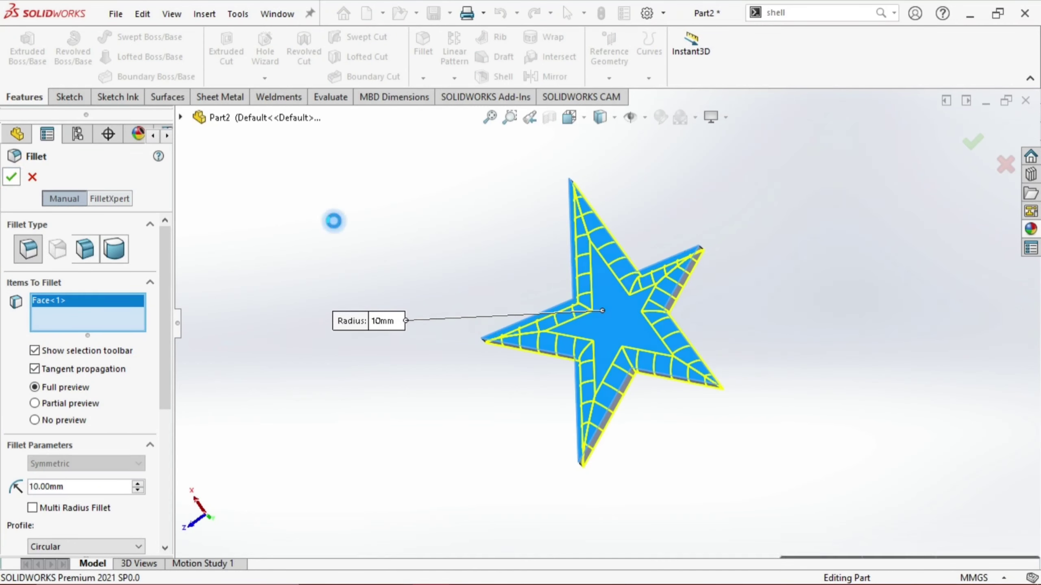
pyautogui.moveTo(421, 339)
pyautogui.mouseDown(button='middle')
pyautogui.moveTo(271, 291)
pyautogui.moveTo(166, 416)
pyautogui.mouseUp(button='middle')
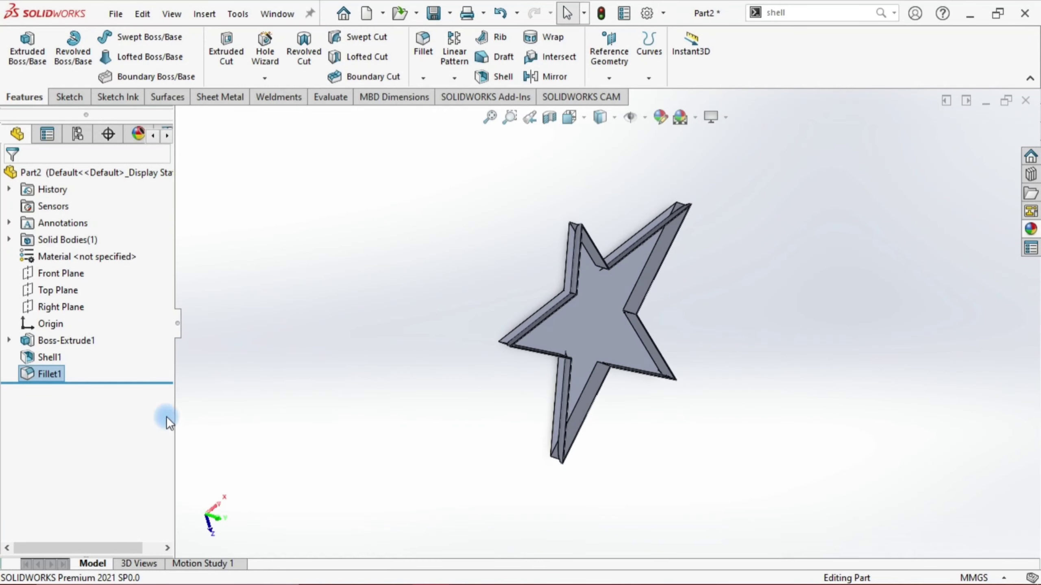
pyautogui.rightClick(43, 358)
# - Delete Shell1 and confirm the deletion
pyautogui.click(78, 349)
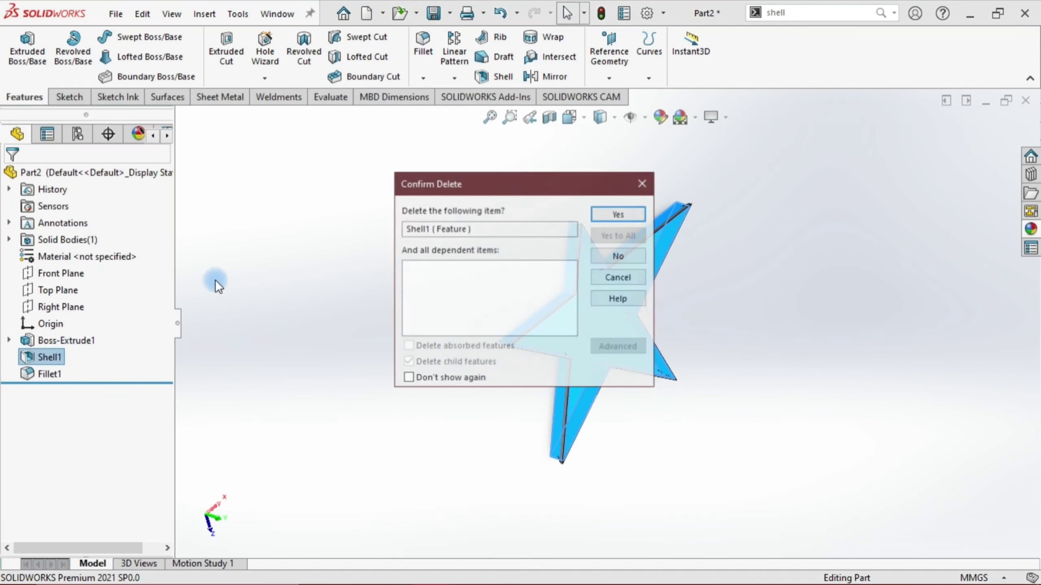
pyautogui.click(618, 214)
pyautogui.moveTo(664, 422)
pyautogui.mouseDown(button='middle')
pyautogui.moveTo(836, 330)
pyautogui.moveTo(714, 395)
pyautogui.moveTo(549, 390)
pyautogui.mouseUp(button='middle')
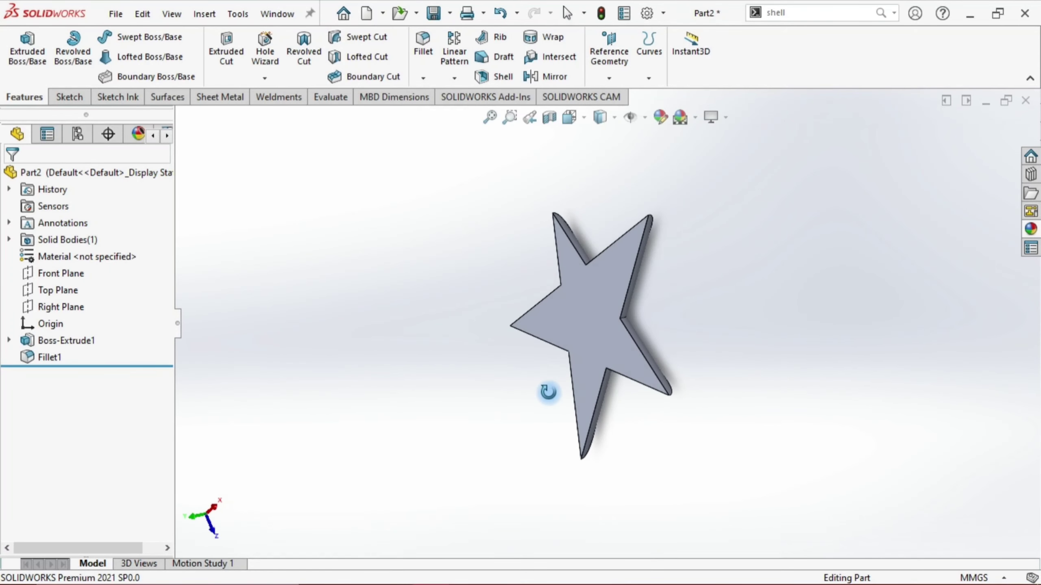
# - Add a new 0.5 mm shell to the filleted star, removing its front face
pyautogui.click(496, 78)
pyautogui.click(545, 334)
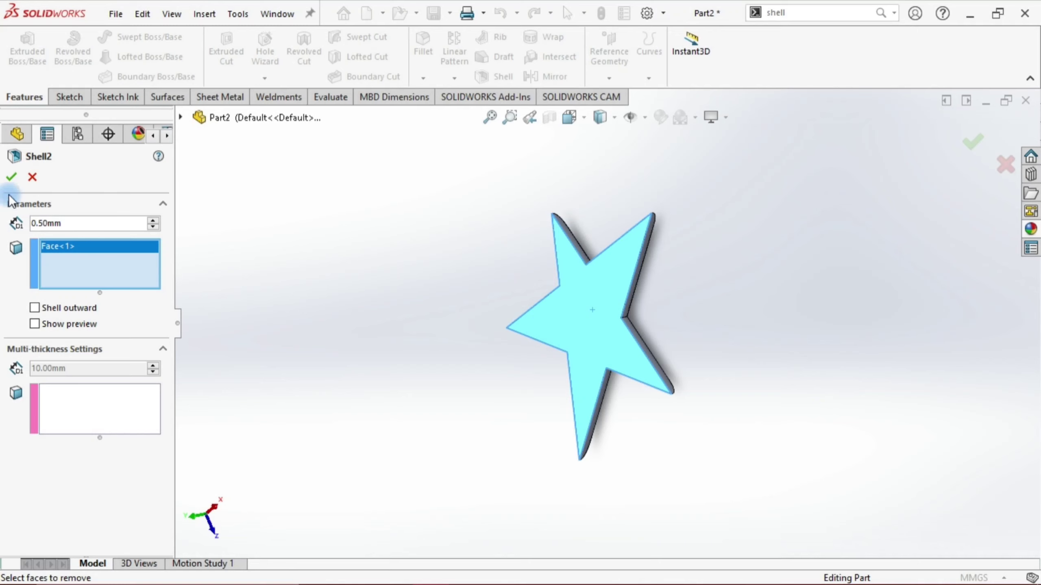
pyautogui.click(15, 172)
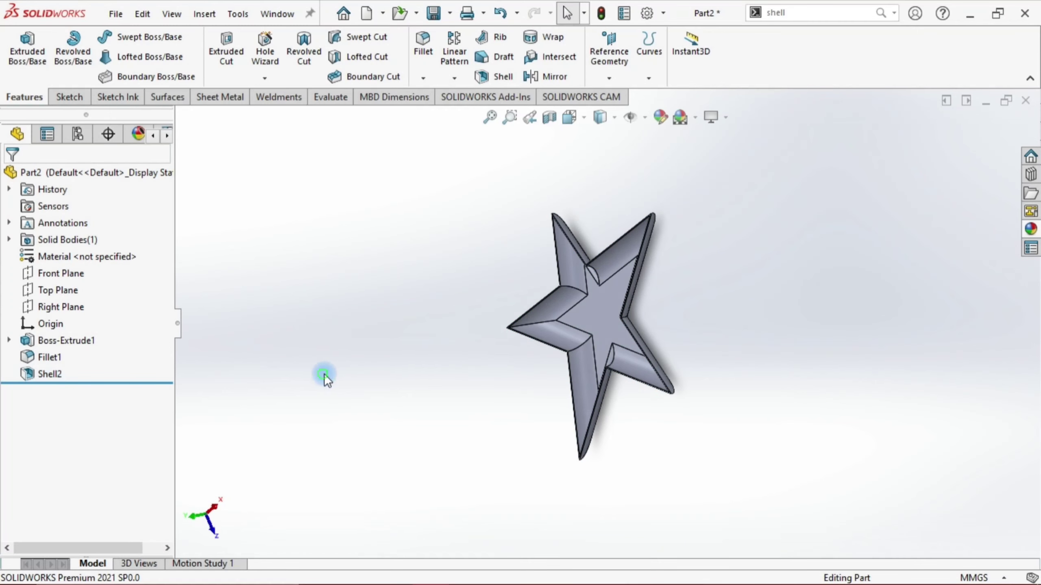
pyautogui.moveTo(323, 376)
pyautogui.mouseDown(button='middle')
pyautogui.moveTo(464, 357)
pyautogui.moveTo(662, 309)
pyautogui.moveTo(476, 354)
pyautogui.moveTo(430, 333)
pyautogui.moveTo(402, 206)
pyautogui.moveTo(449, 144)
pyautogui.moveTo(495, 234)
pyautogui.mouseUp(button='middle')
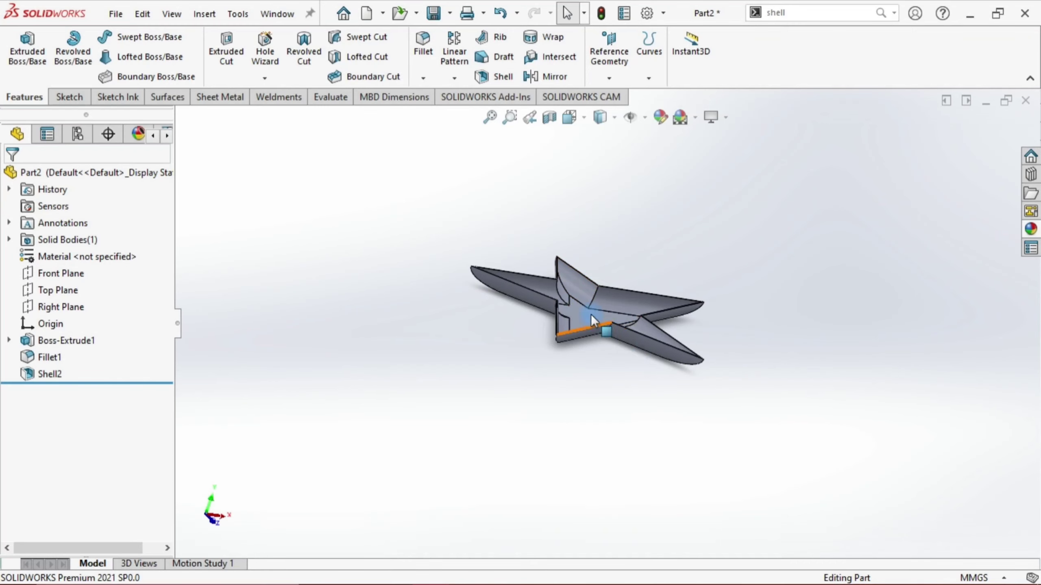
pyautogui.moveTo(593, 320); pyautogui.dragTo(652, 226, button='middle')
pyautogui.press('Escape')
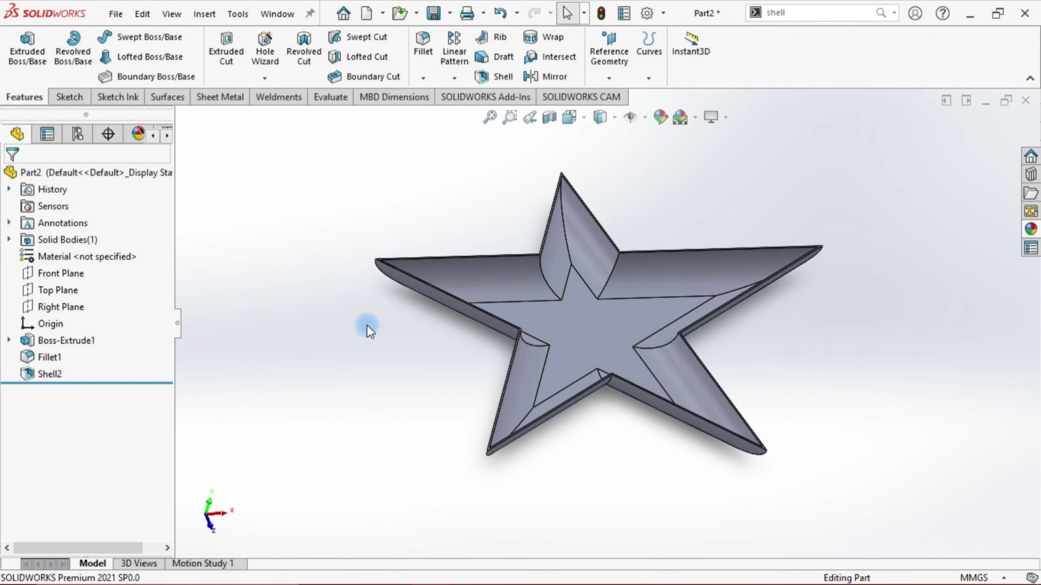
pyautogui.click(105, 384)
pyautogui.moveTo(105, 383); pyautogui.dragTo(98, 349)
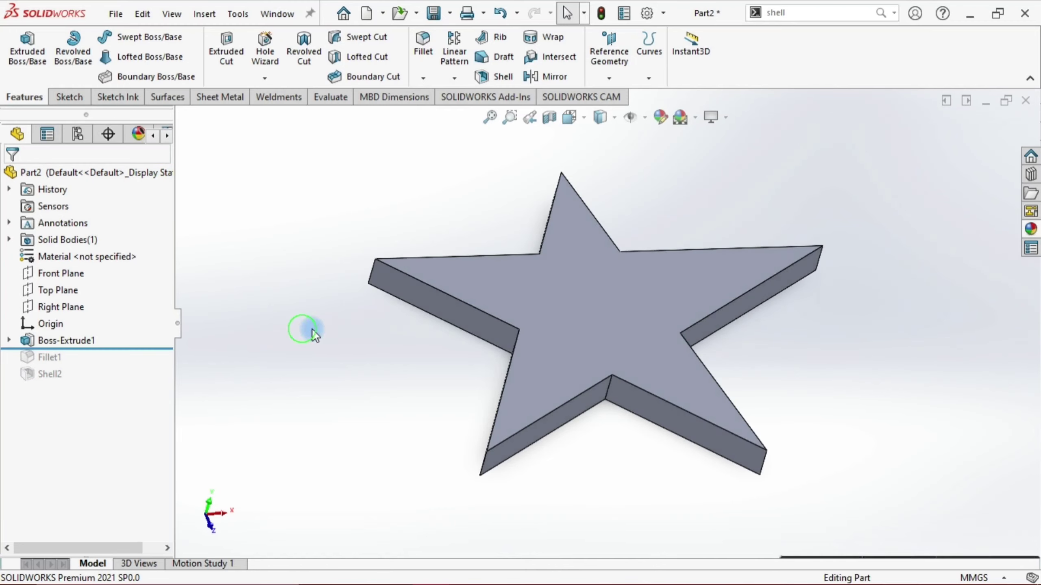
pyautogui.moveTo(311, 328)
pyautogui.mouseDown(button='middle')
pyautogui.moveTo(354, 415)
pyautogui.moveTo(298, 462)
pyautogui.moveTo(331, 484)
pyautogui.mouseUp(button='middle')
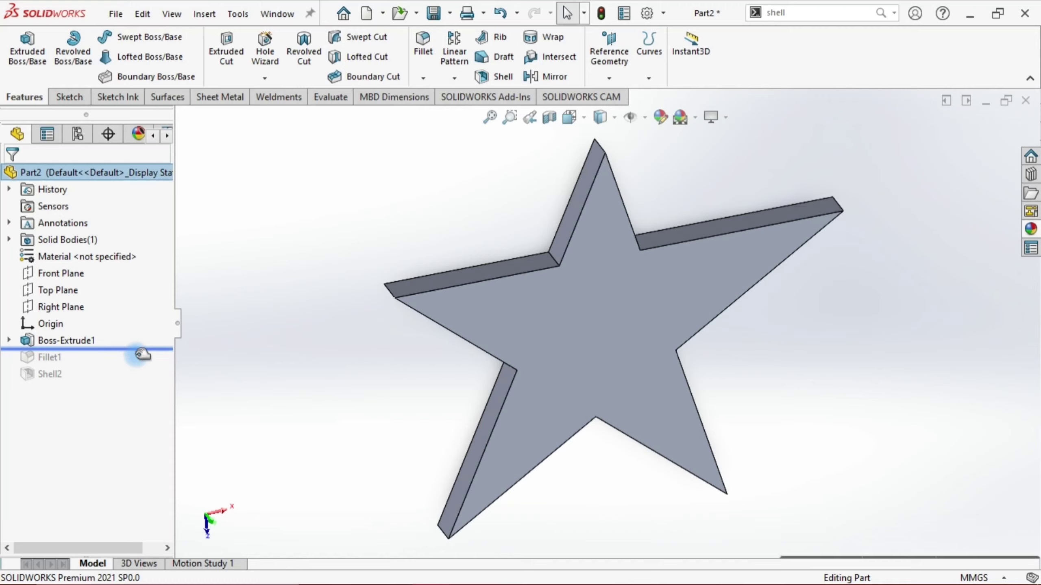
pyautogui.moveTo(137, 349); pyautogui.dragTo(132, 365)
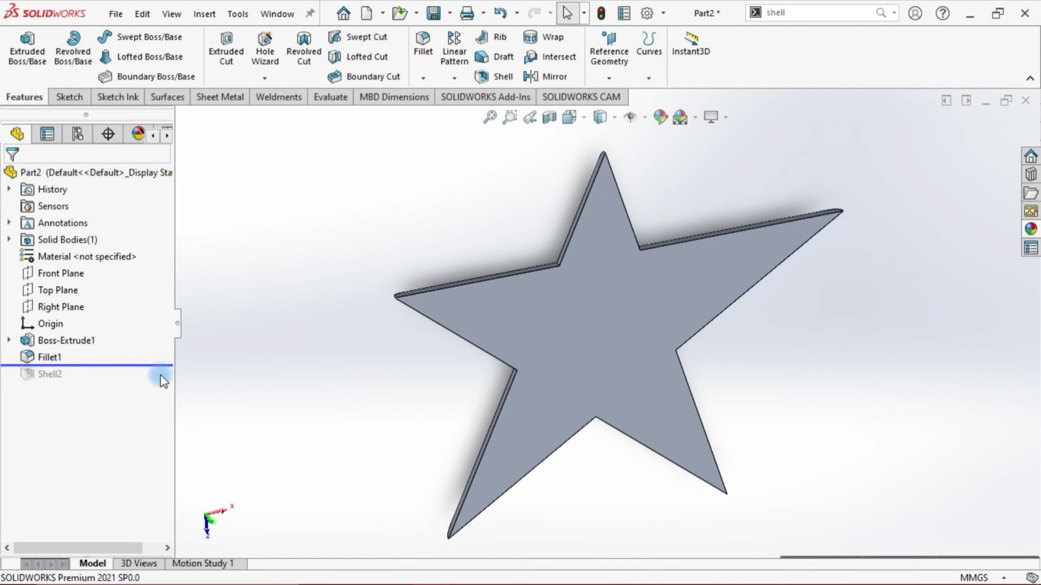
pyautogui.moveTo(379, 339); pyautogui.dragTo(576, 372, button='middle')
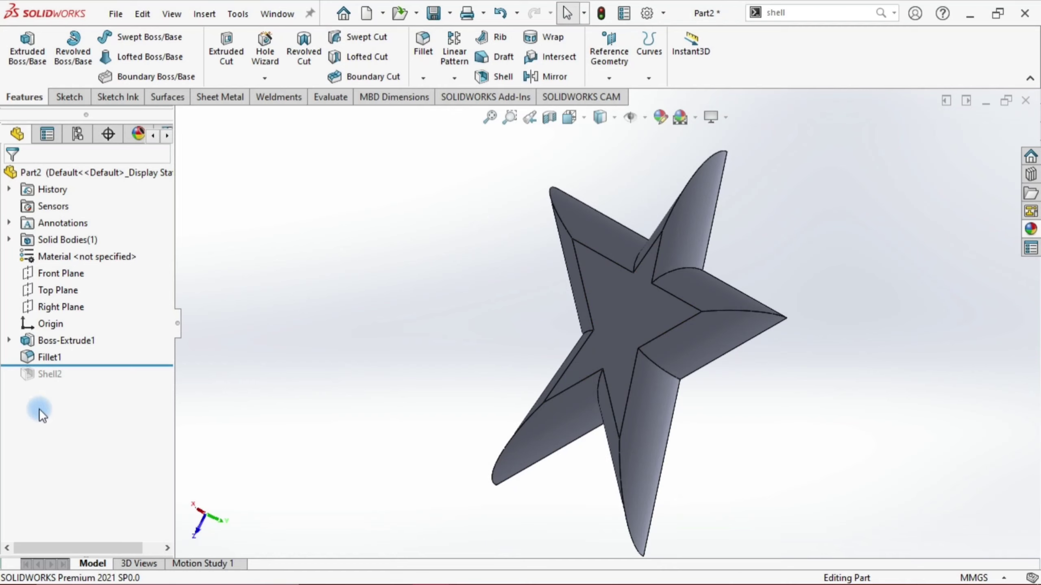
pyautogui.moveTo(93, 365); pyautogui.dragTo(91, 383)
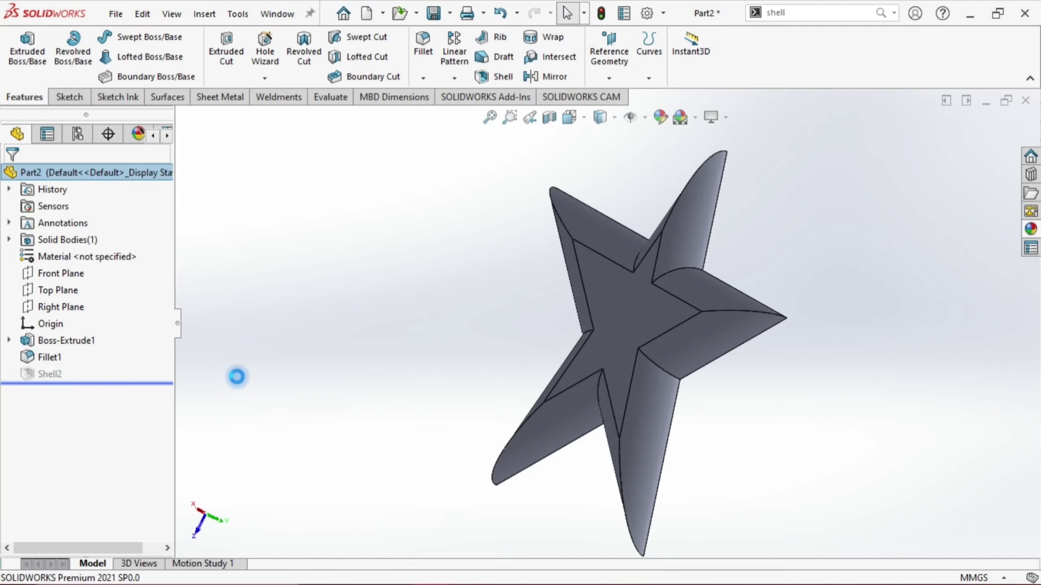
pyautogui.moveTo(356, 376)
pyautogui.mouseDown(button='middle')
pyautogui.moveTo(298, 334)
pyautogui.moveTo(260, 328)
pyautogui.mouseUp(button='middle')
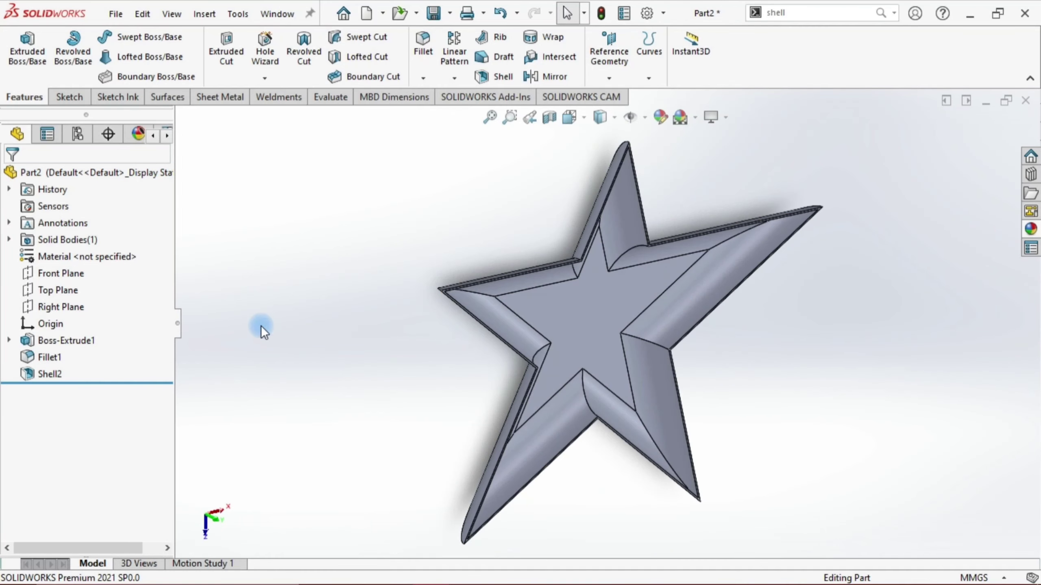
pyautogui.moveTo(45, 364)
pyautogui.mouseDown()
pyautogui.moveTo(76, 386)
pyautogui.moveTo(51, 381)
pyautogui.mouseUp()
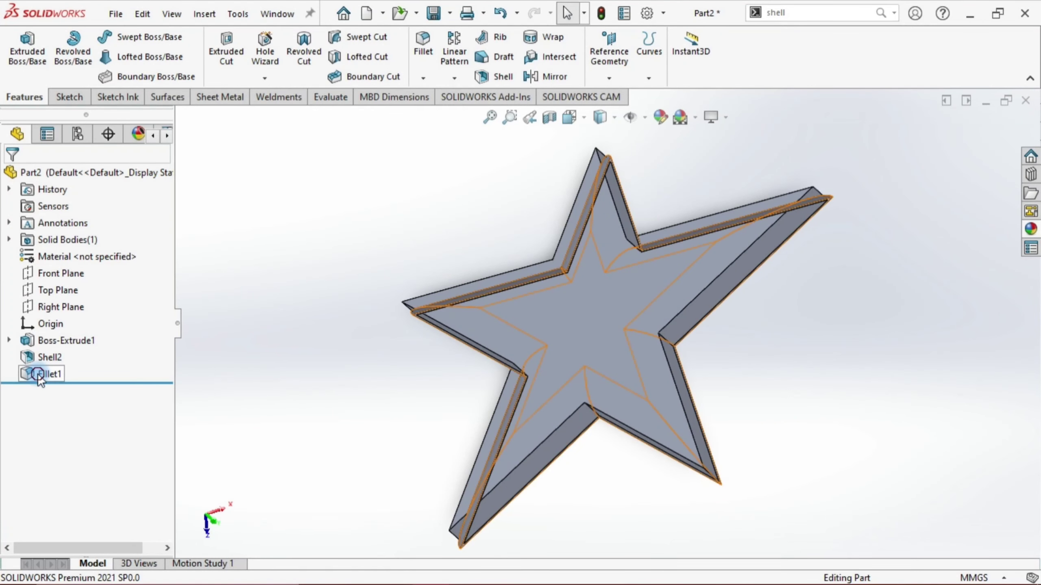
pyautogui.moveTo(37, 374)
pyautogui.mouseDown()
pyautogui.moveTo(56, 360)
pyautogui.moveTo(76, 383)
pyautogui.moveTo(51, 378)
pyautogui.mouseUp()
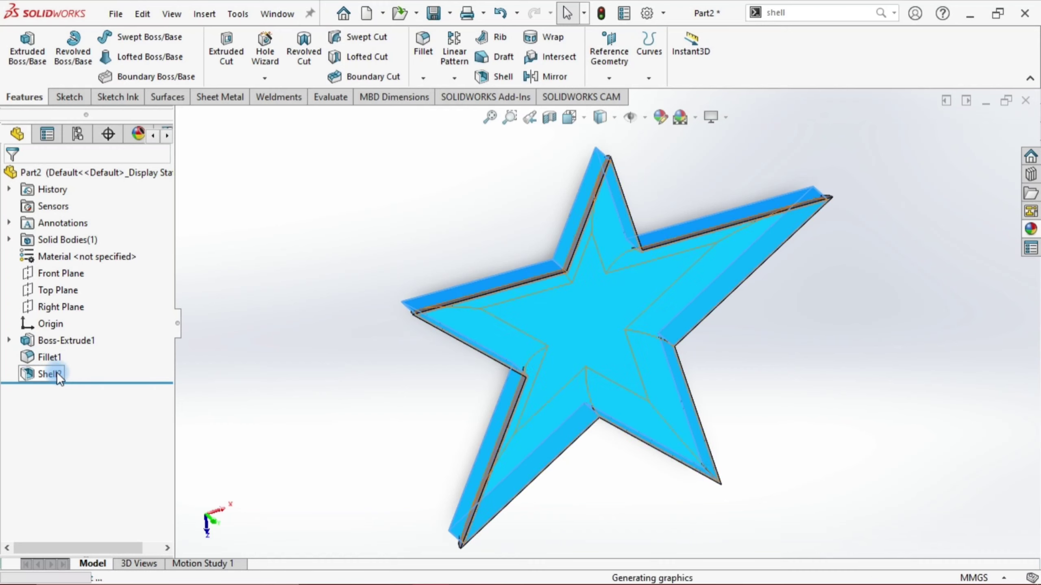
pyautogui.moveTo(721, 271)
pyautogui.mouseDown(button='middle')
pyautogui.moveTo(882, 312)
pyautogui.moveTo(808, 279)
pyautogui.mouseUp(button='middle')
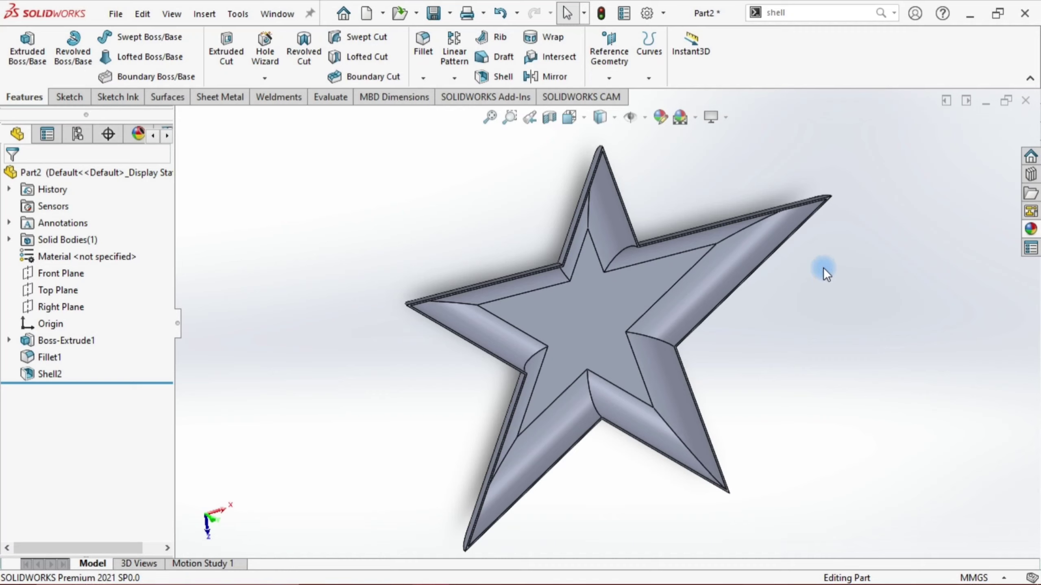
pyautogui.press('a')
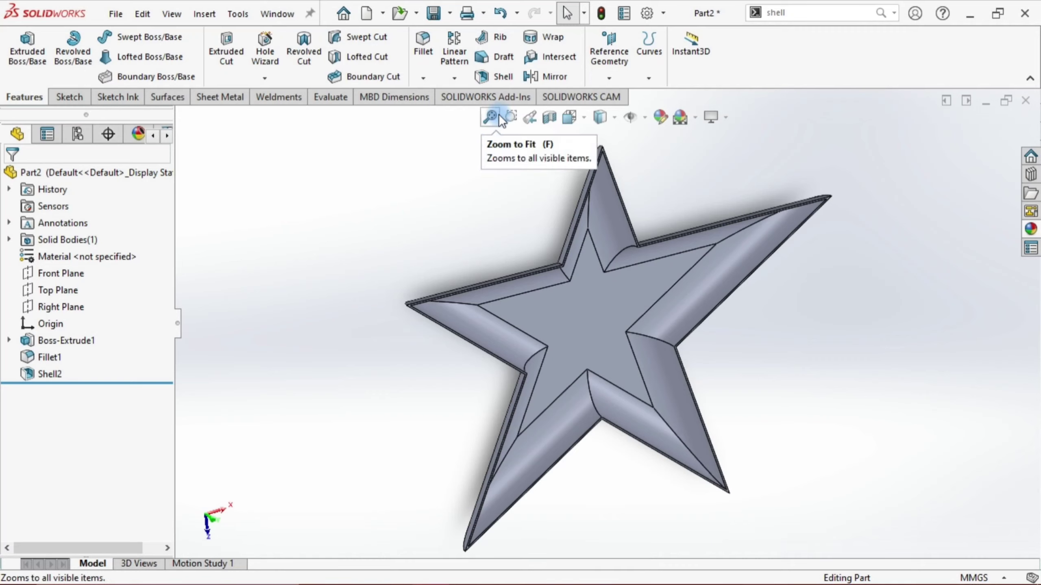
# - Orbit, zoom and pan around the star, then fit the whole star in view
pyautogui.scroll(3, 602, 276)
pyautogui.scroll(2, 601, 277)
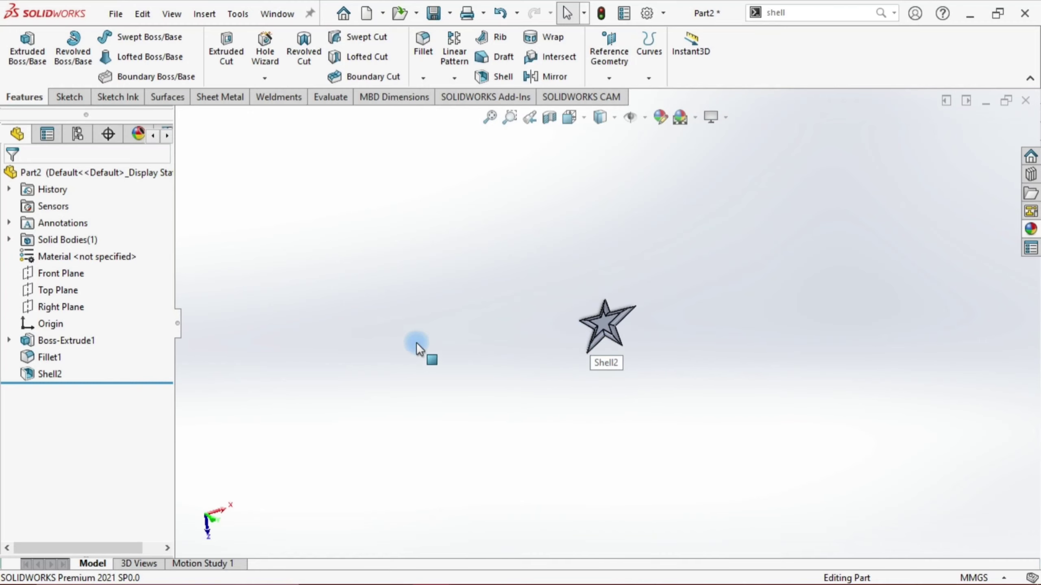
pyautogui.moveTo(416, 342)
pyautogui.mouseDown(button='middle')
pyautogui.moveTo(530, 301)
pyautogui.moveTo(576, 311)
pyautogui.mouseUp(button='middle')
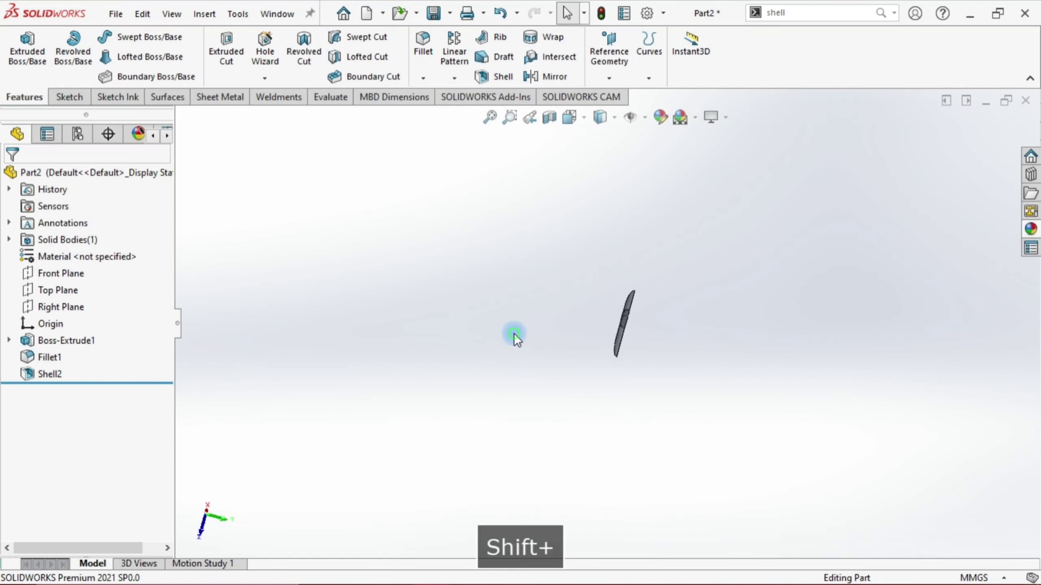
pyautogui.keyDown('shift'); pyautogui.moveTo(515, 335); pyautogui.dragTo(660, 337, button='middle'); pyautogui.keyUp('shift')
pyautogui.moveTo(560, 332); pyautogui.dragTo(627, 379, button='middle')
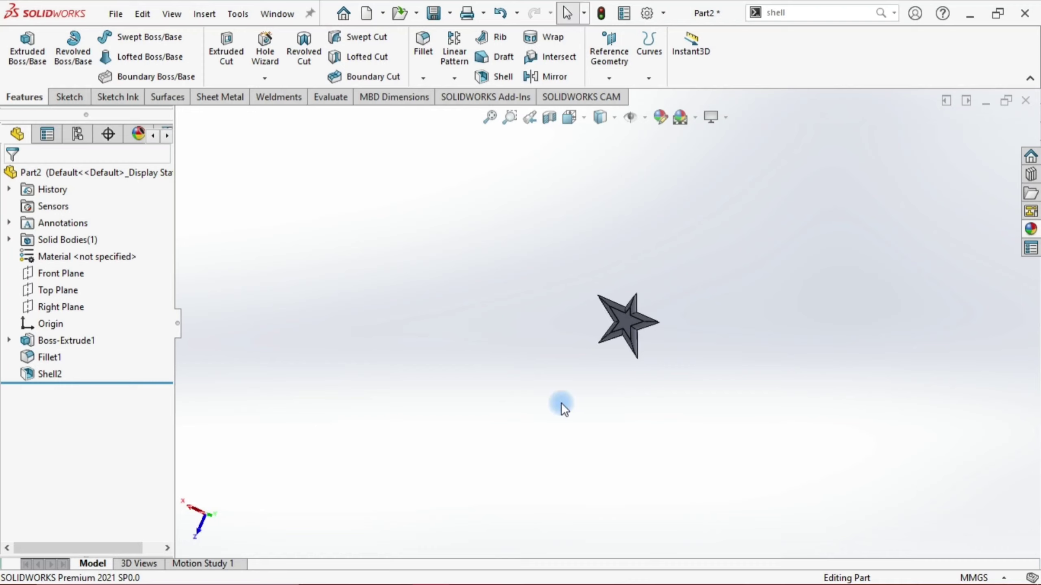
pyautogui.moveTo(561, 402)
pyautogui.keyDown('ctrl'); pyautogui.mouseDown(button='middle')
pyautogui.moveTo(859, 374)
pyautogui.moveTo(912, 389)
pyautogui.mouseUp(button='middle'); pyautogui.keyUp('ctrl')
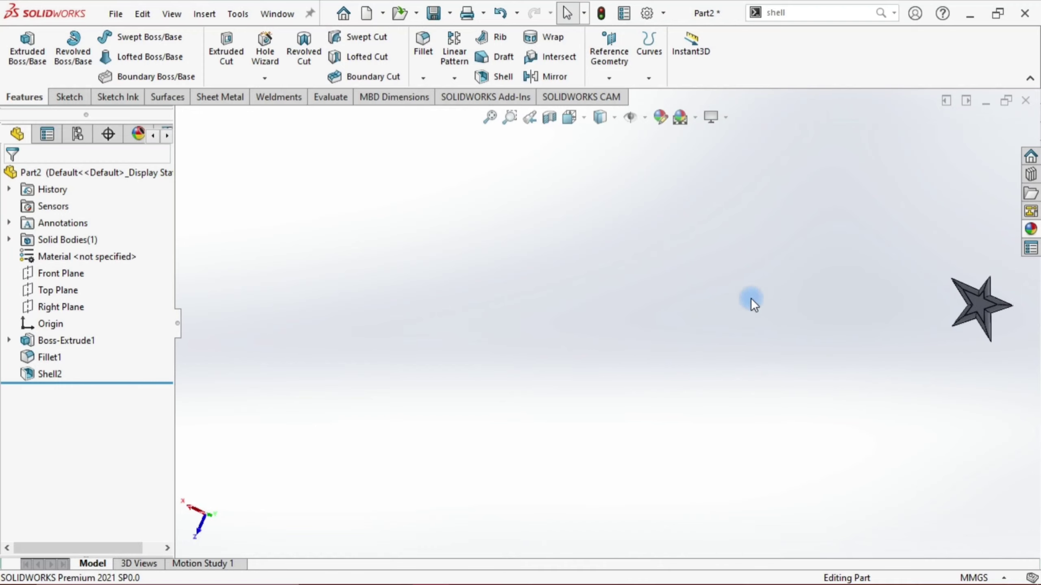
pyautogui.click(489, 117)
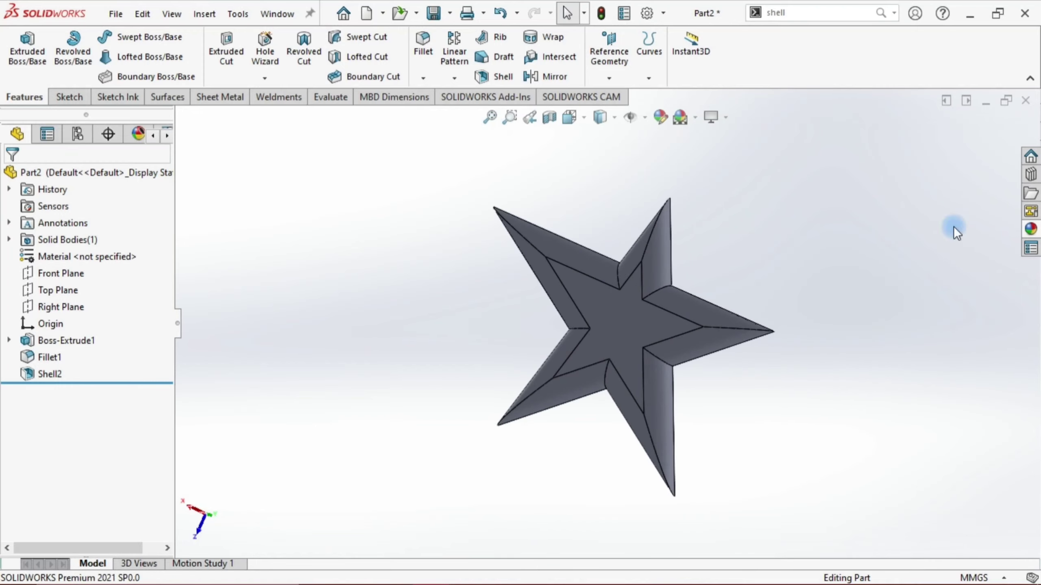
pyautogui.scroll(-2, 818, 309)
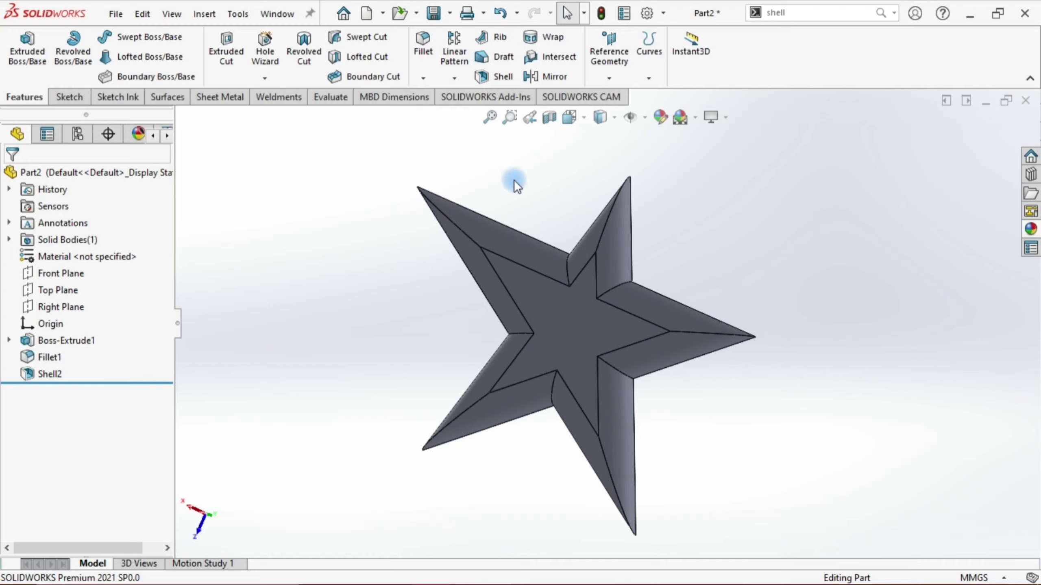
# - Zoom to Area on the star's right arm and tip, then return to the full view
pyautogui.click(509, 118)
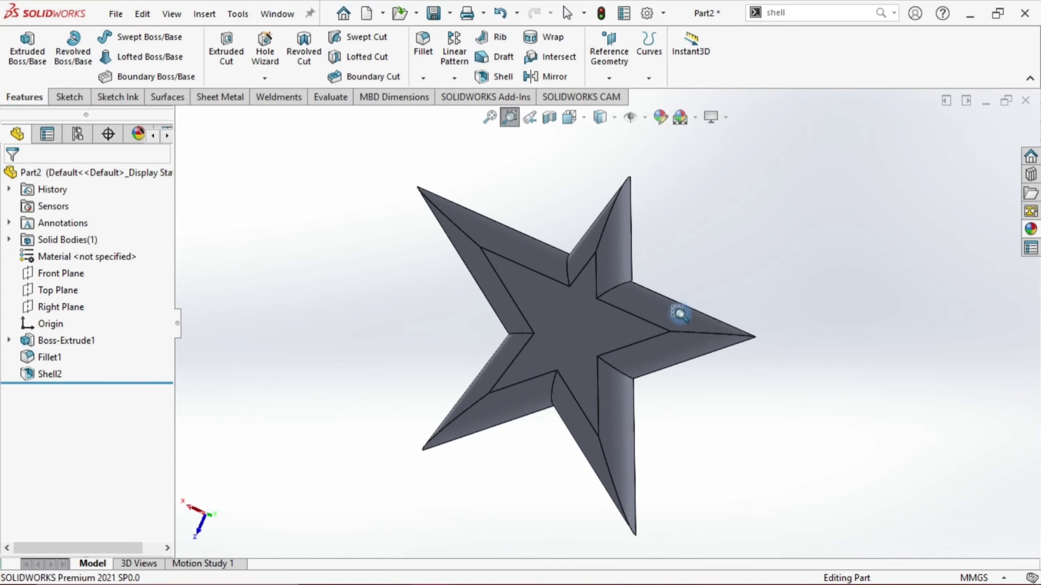
pyautogui.moveTo(543, 218); pyautogui.dragTo(751, 380)
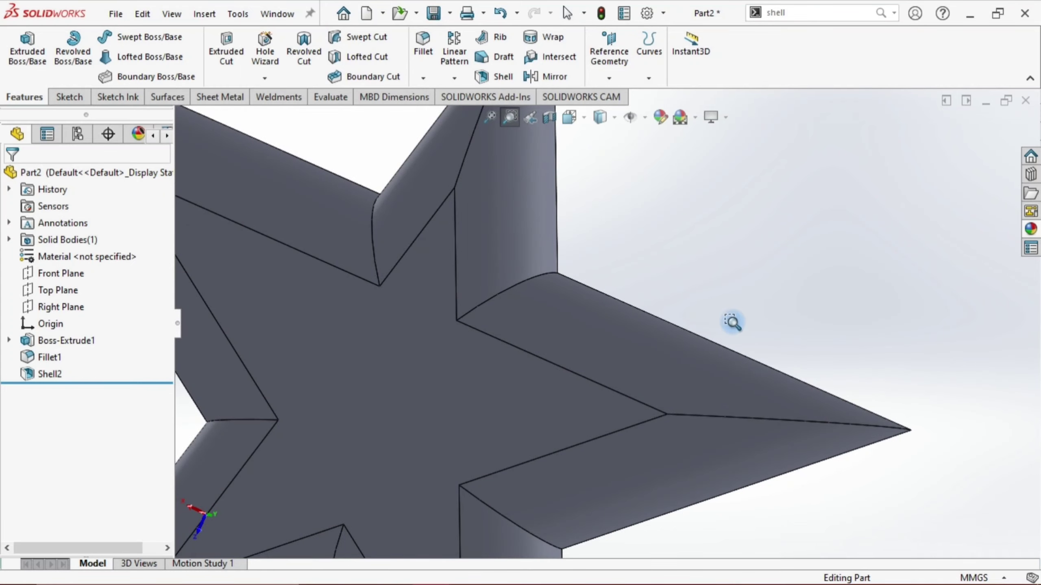
pyautogui.moveTo(730, 321); pyautogui.dragTo(946, 490)
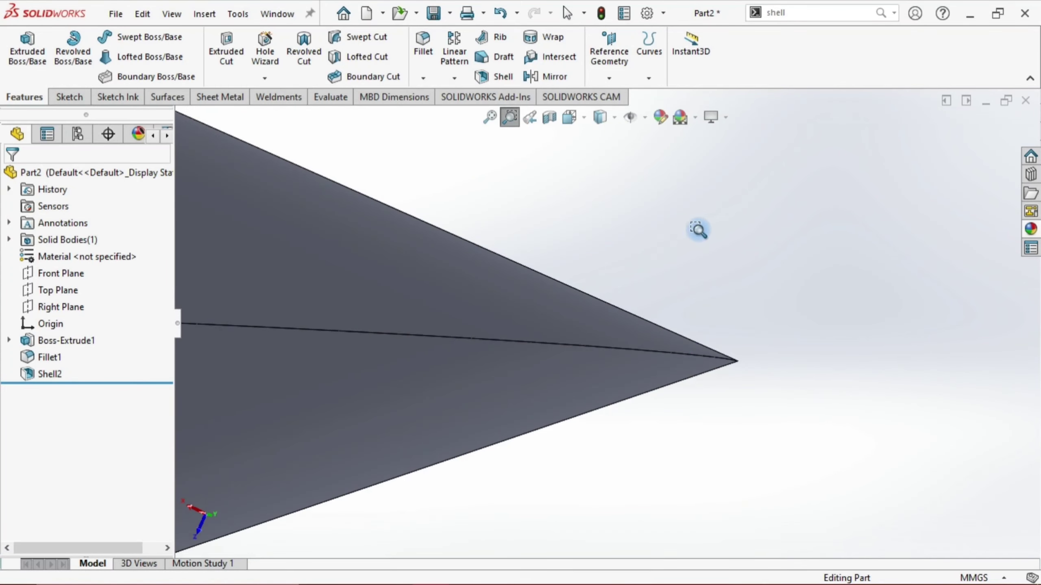
pyautogui.click(532, 117)
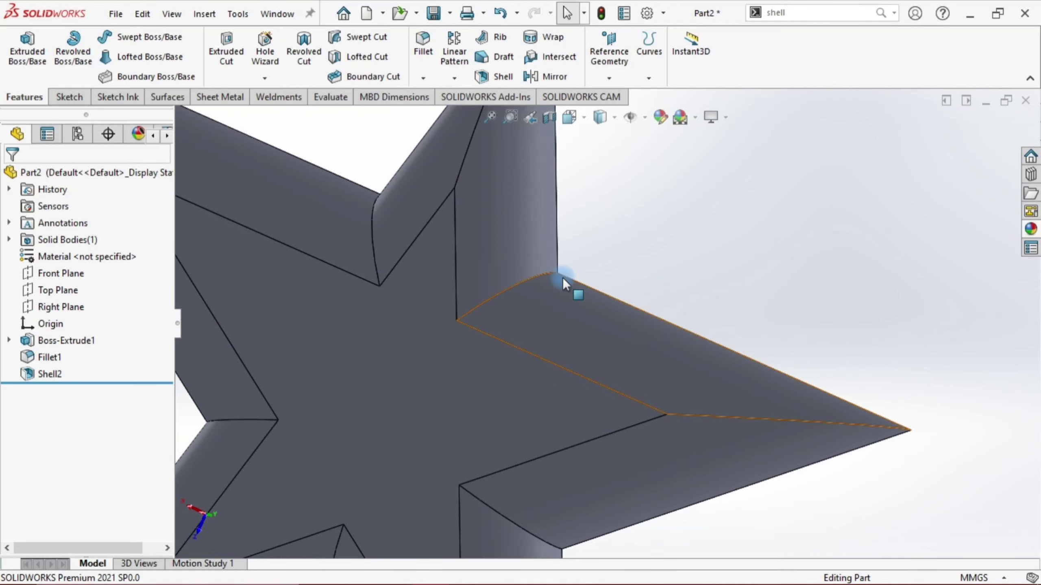
pyautogui.click(526, 117)
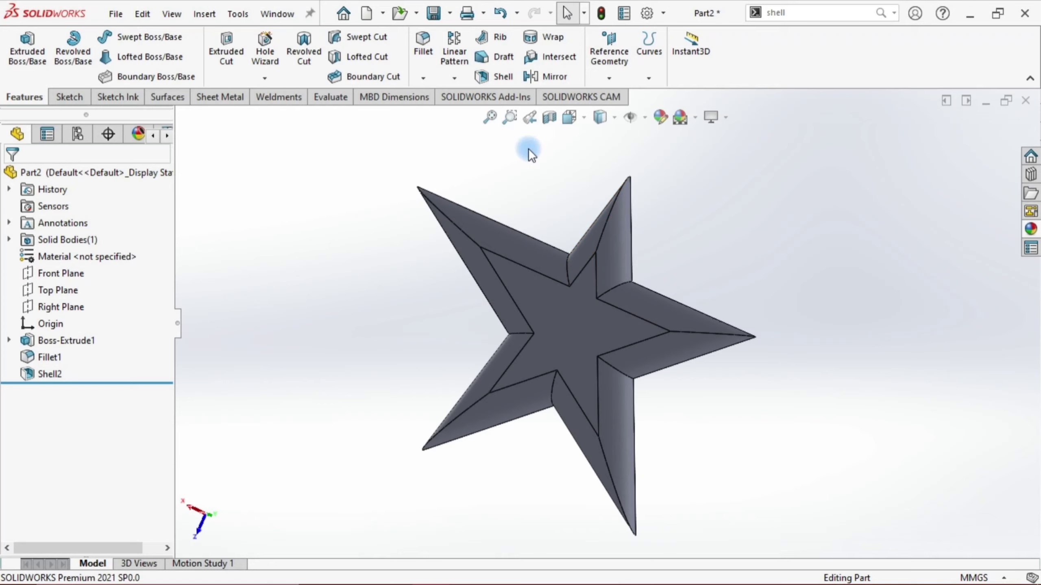
pyautogui.moveTo(769, 216); pyautogui.dragTo(686, 202, button='middle')
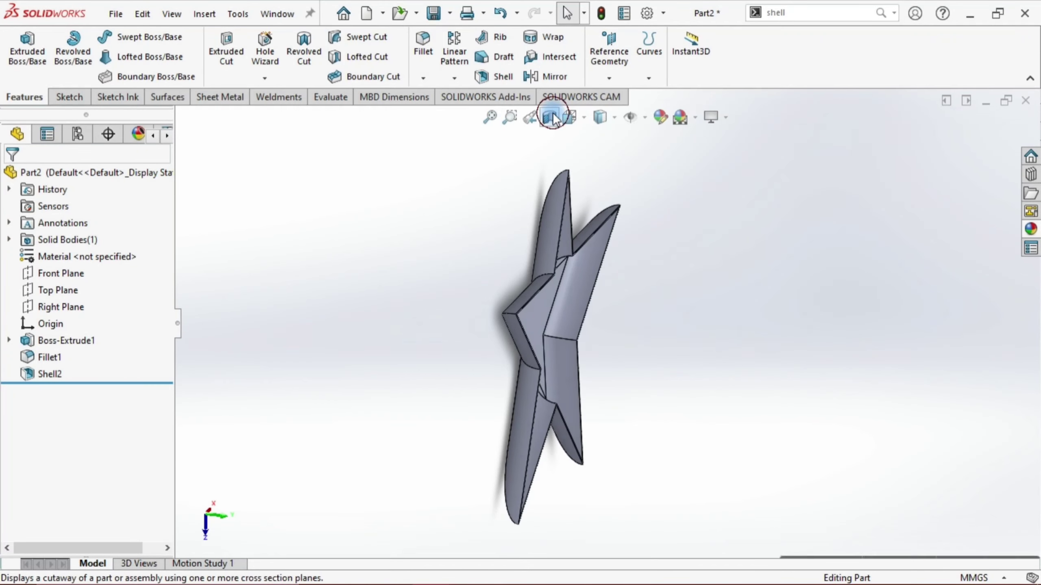
# - Section the star along the Front Plane, briefly trying Top Plane, and accept the cutaway
pyautogui.click(550, 118)
pyautogui.moveTo(733, 270)
pyautogui.mouseDown(button='middle')
pyautogui.moveTo(683, 223)
pyautogui.moveTo(616, 214)
pyautogui.mouseUp(button='middle')
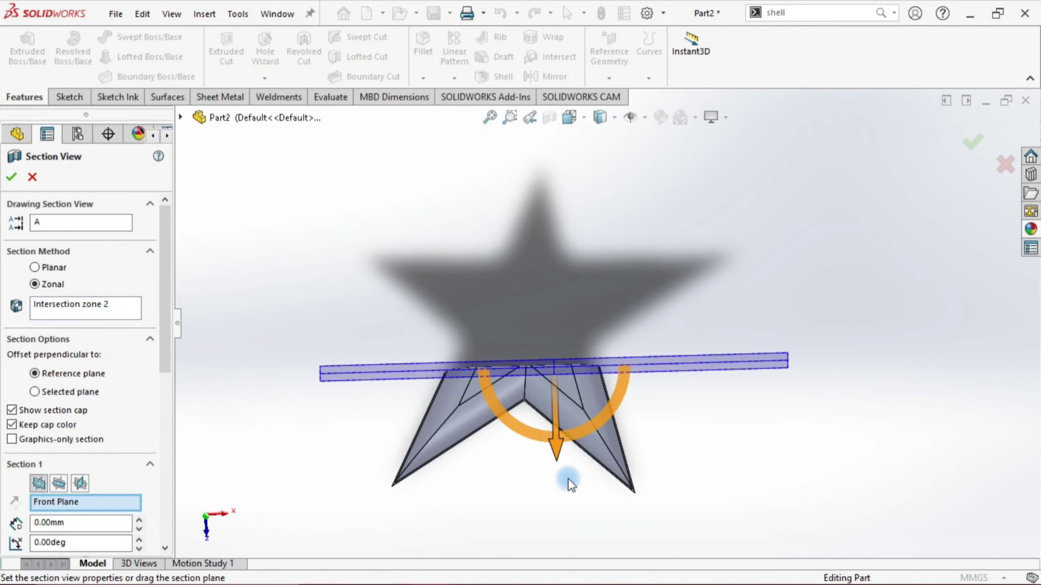
pyautogui.moveTo(556, 456); pyautogui.dragTo(555, 403)
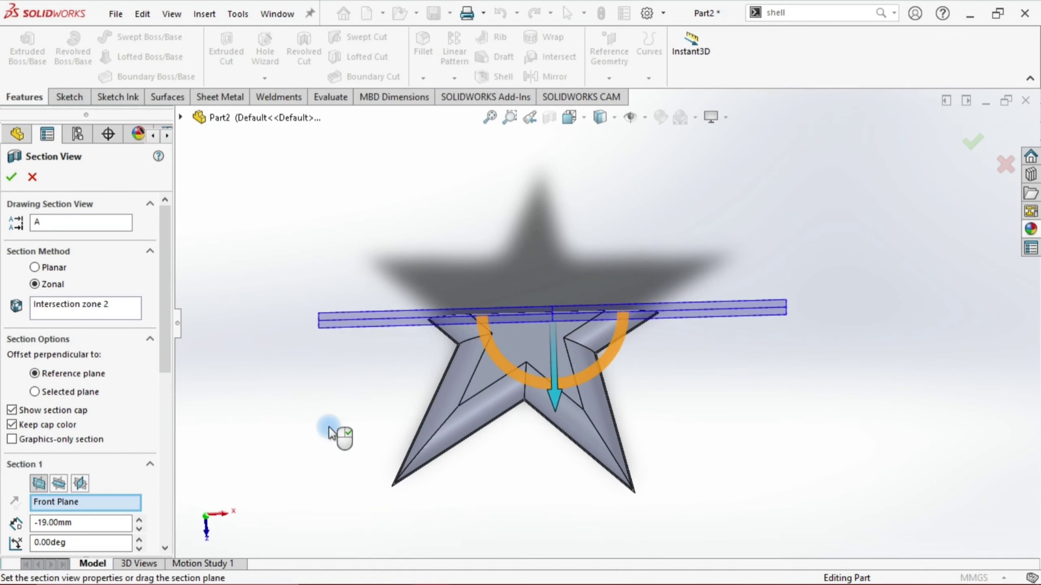
pyautogui.click(58, 484)
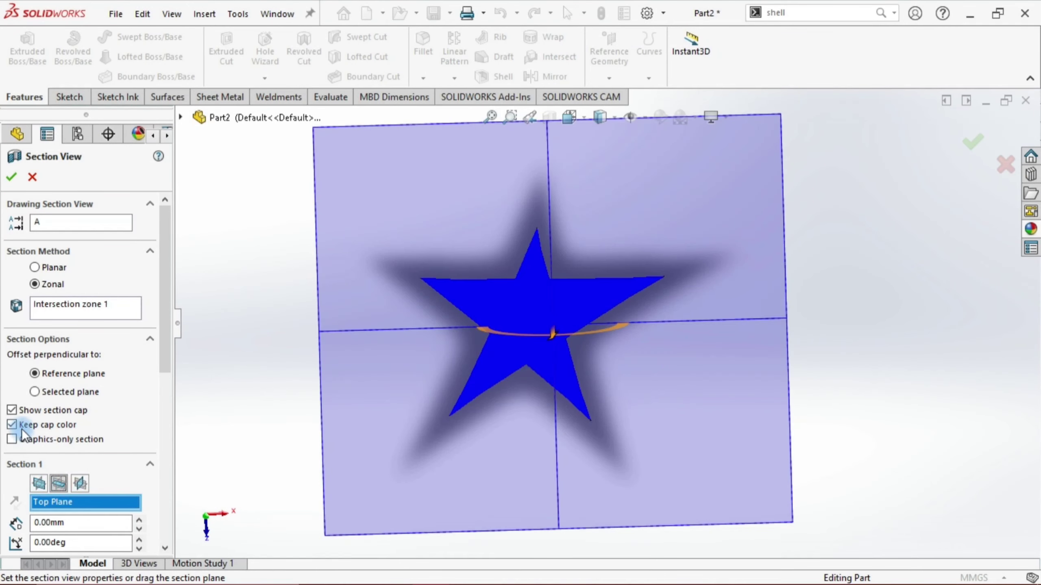
pyautogui.click(38, 483)
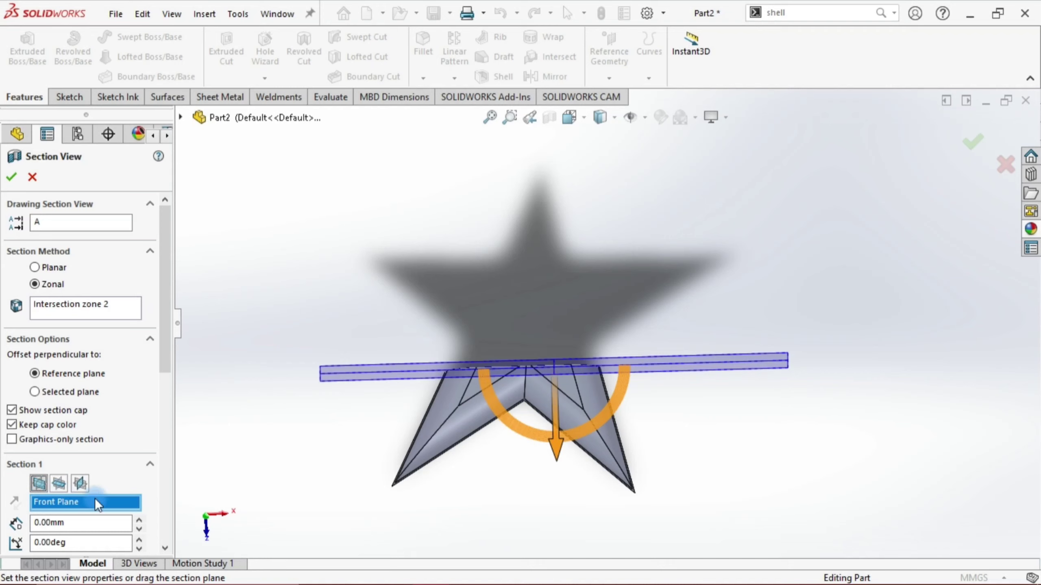
pyautogui.click(11, 177)
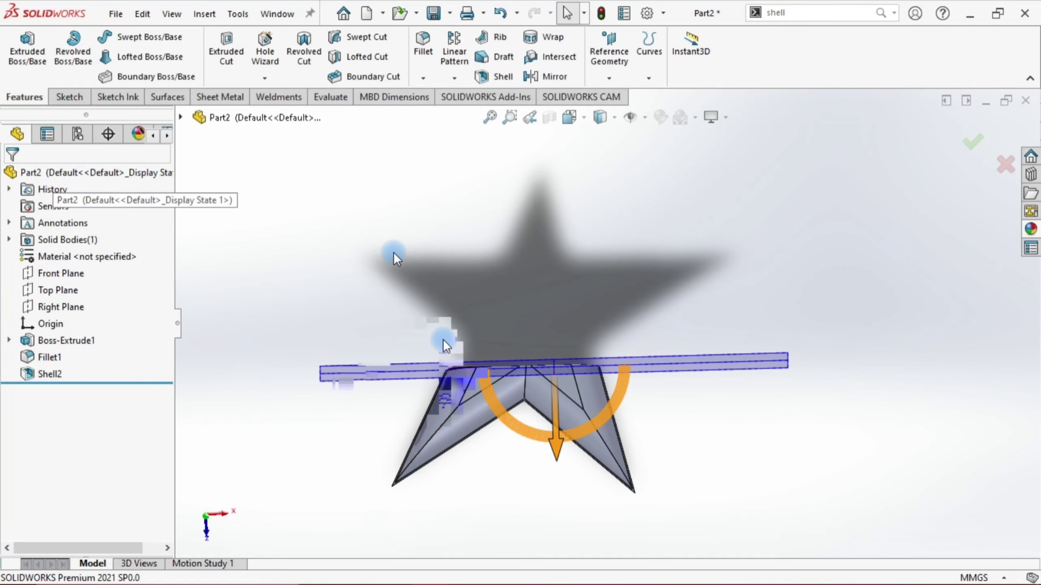
# - Turn off the section view and snap the star to a face-on orientation
pyautogui.moveTo(501, 266)
pyautogui.mouseDown(button='middle')
pyautogui.moveTo(548, 311)
pyautogui.moveTo(543, 330)
pyautogui.mouseUp(button='middle')
pyautogui.click(549, 117)
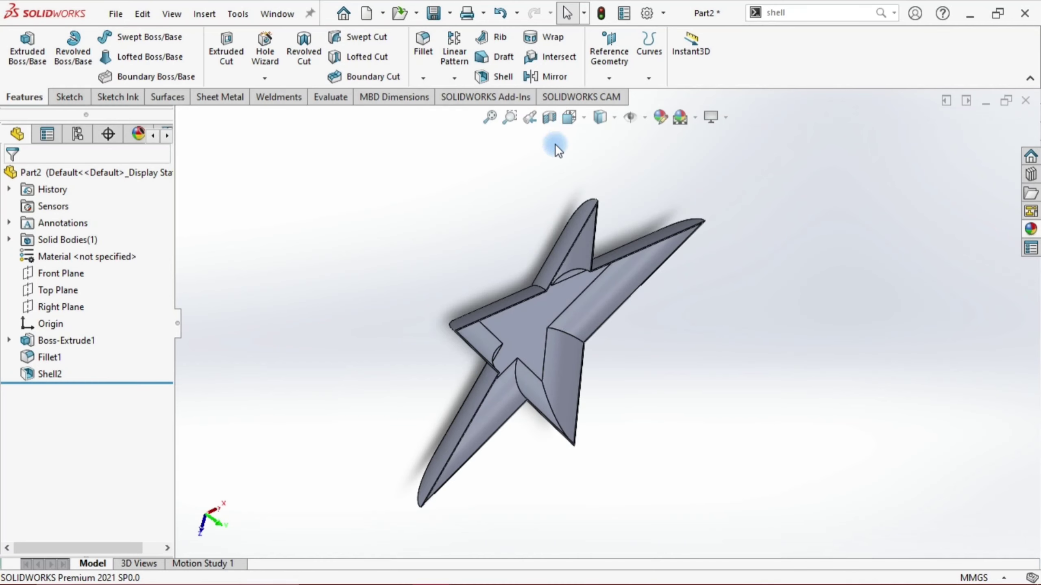
pyautogui.moveTo(678, 377)
pyautogui.mouseDown(button='middle')
pyautogui.moveTo(548, 325)
pyautogui.moveTo(413, 326)
pyautogui.moveTo(304, 363)
pyautogui.mouseUp(button='middle')
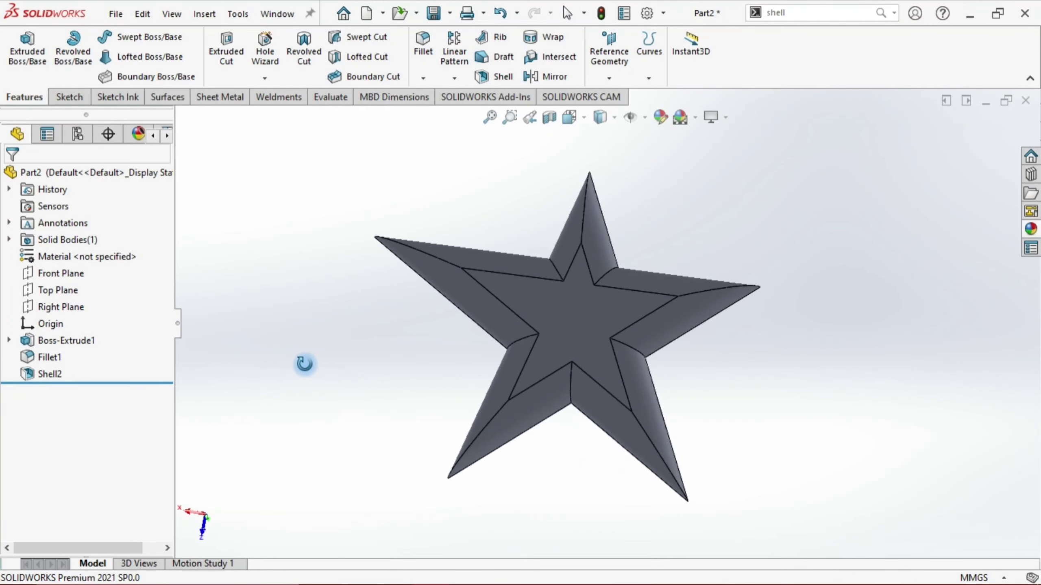
pyautogui.click(587, 117)
pyautogui.click(628, 302)
# - Switch between angled, side and face-on views using the view selector cube
pyautogui.moveTo(628, 302); pyautogui.dragTo(529, 418, button='middle')
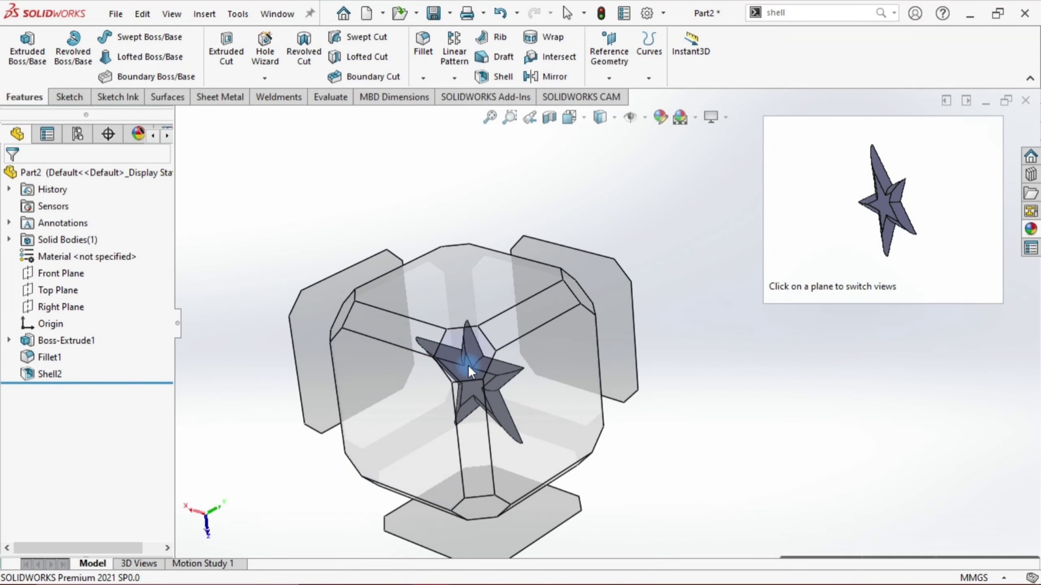
pyautogui.click(468, 365)
pyautogui.moveTo(468, 367); pyautogui.dragTo(743, 302, button='middle')
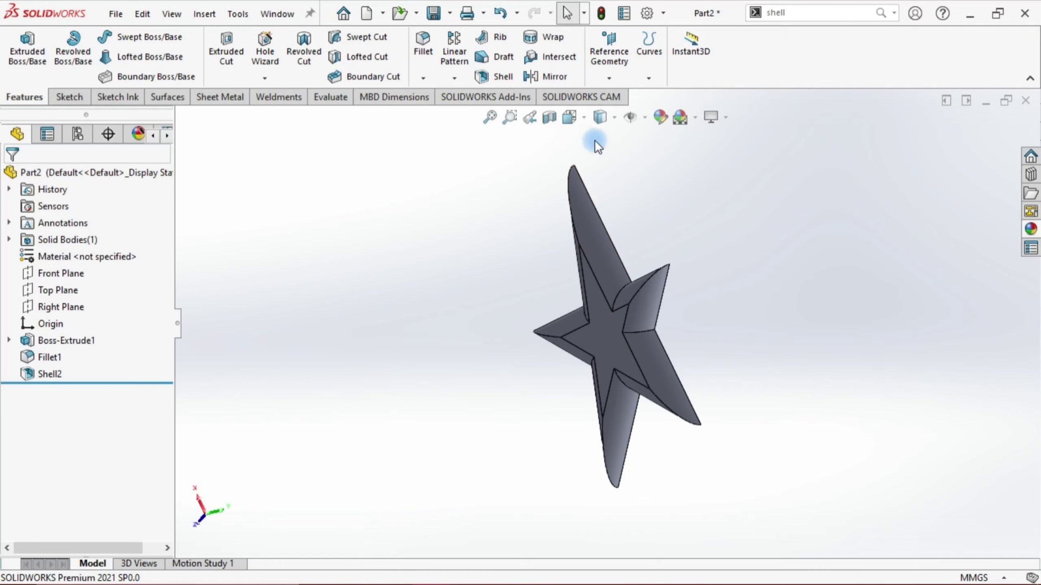
pyautogui.click(585, 116)
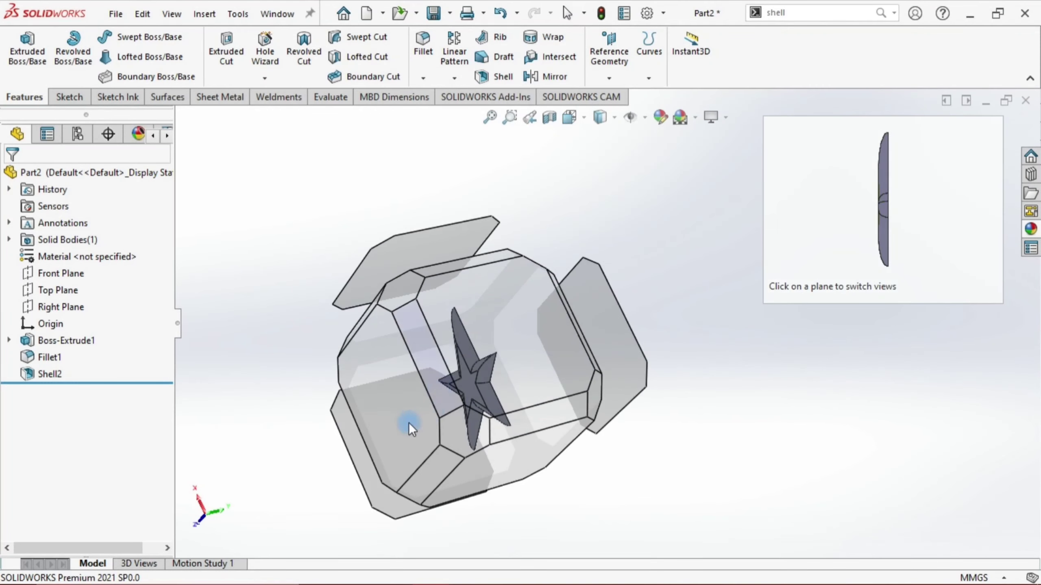
pyautogui.click(365, 458)
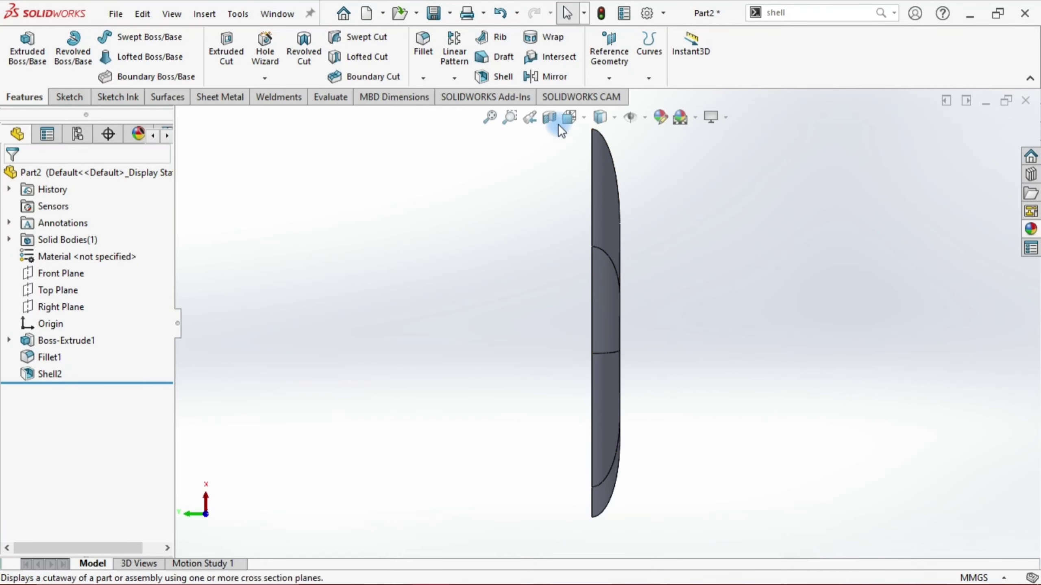
pyautogui.click(578, 122)
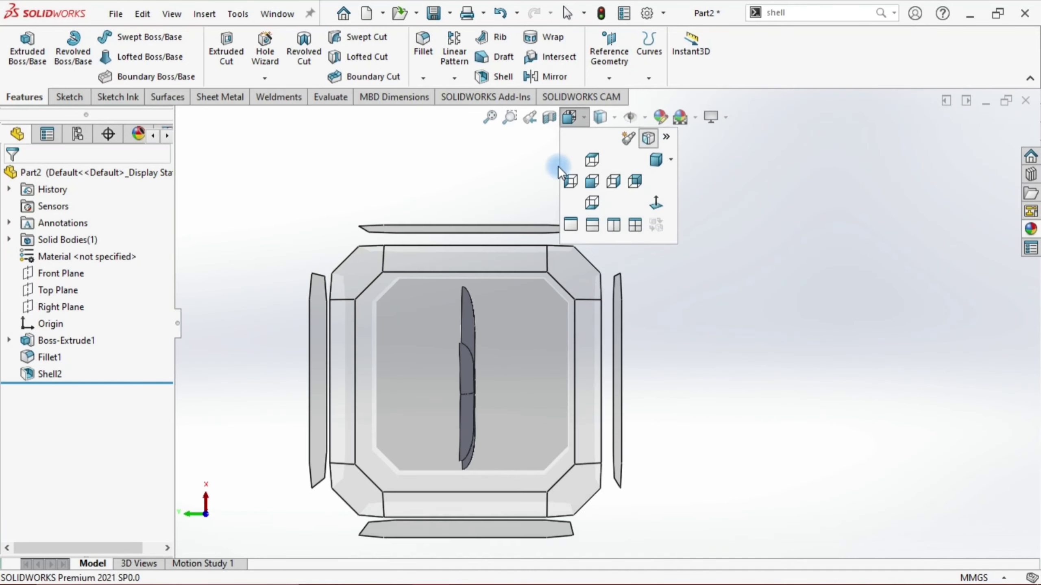
pyautogui.click(262, 311)
pyautogui.click(317, 344)
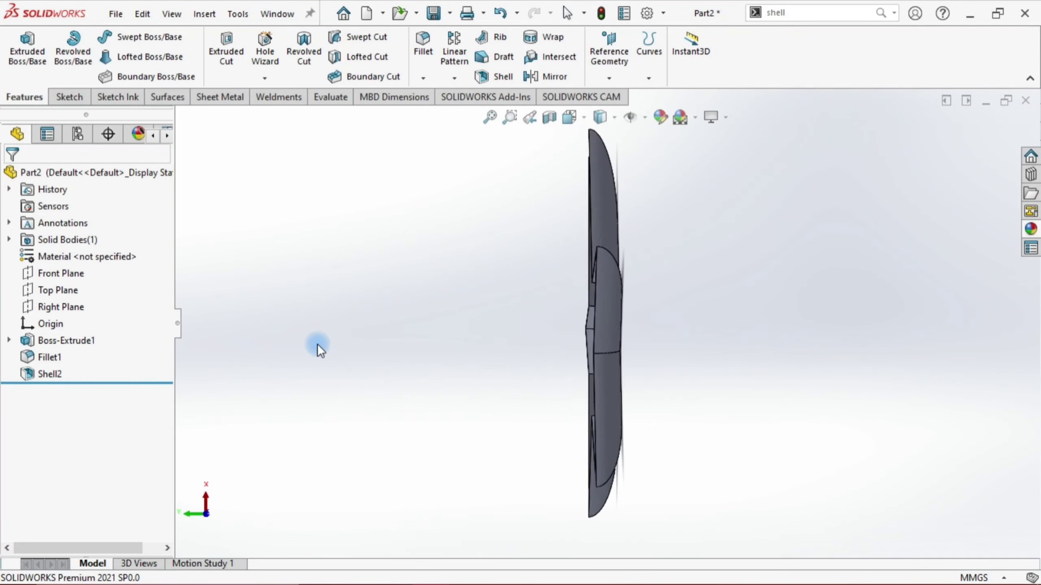
pyautogui.moveTo(666, 358); pyautogui.dragTo(693, 362, button='middle')
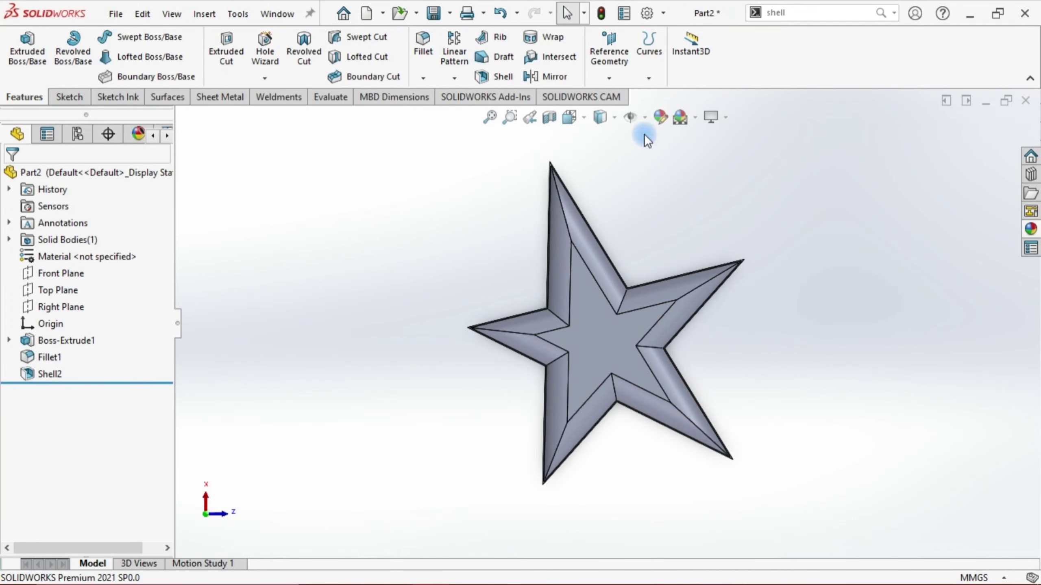
# - Orbit the star to a steep side view and render it shaded without edge lines
pyautogui.click(587, 112)
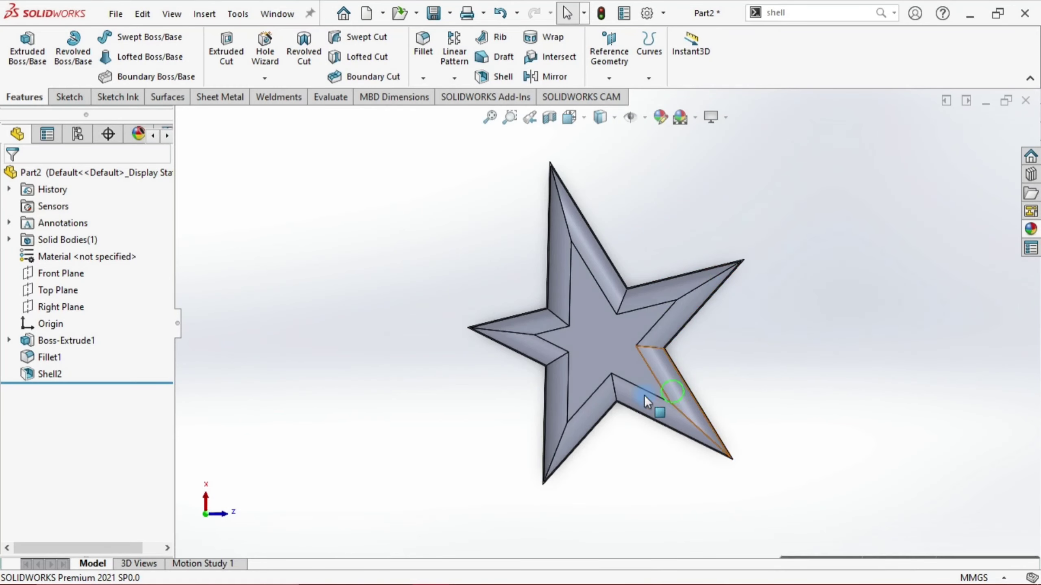
pyautogui.moveTo(656, 407)
pyautogui.mouseDown(button='middle')
pyautogui.moveTo(521, 402)
pyautogui.moveTo(444, 328)
pyautogui.mouseUp(button='middle')
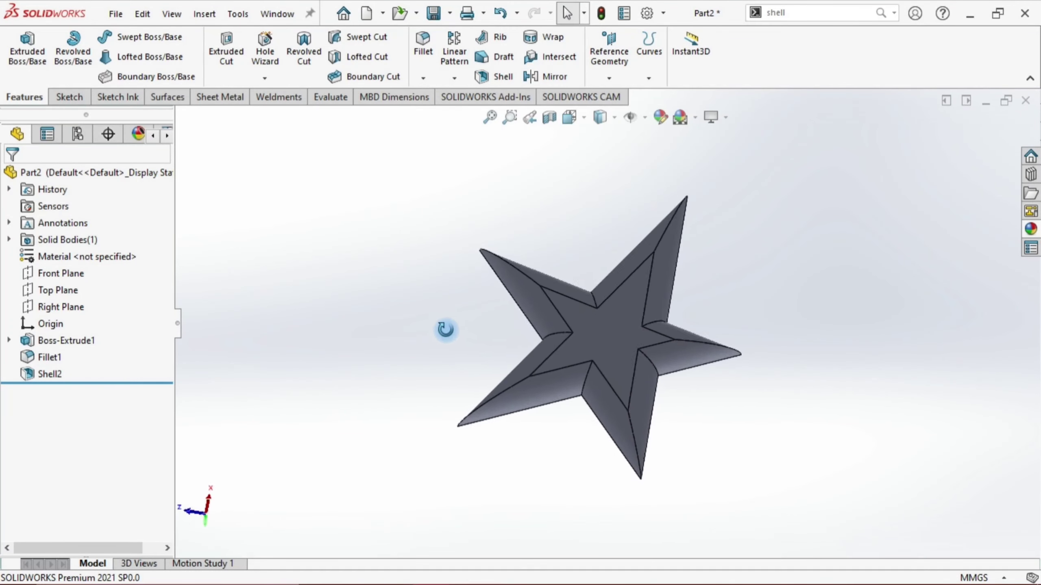
pyautogui.click(612, 116)
pyautogui.moveTo(630, 117)
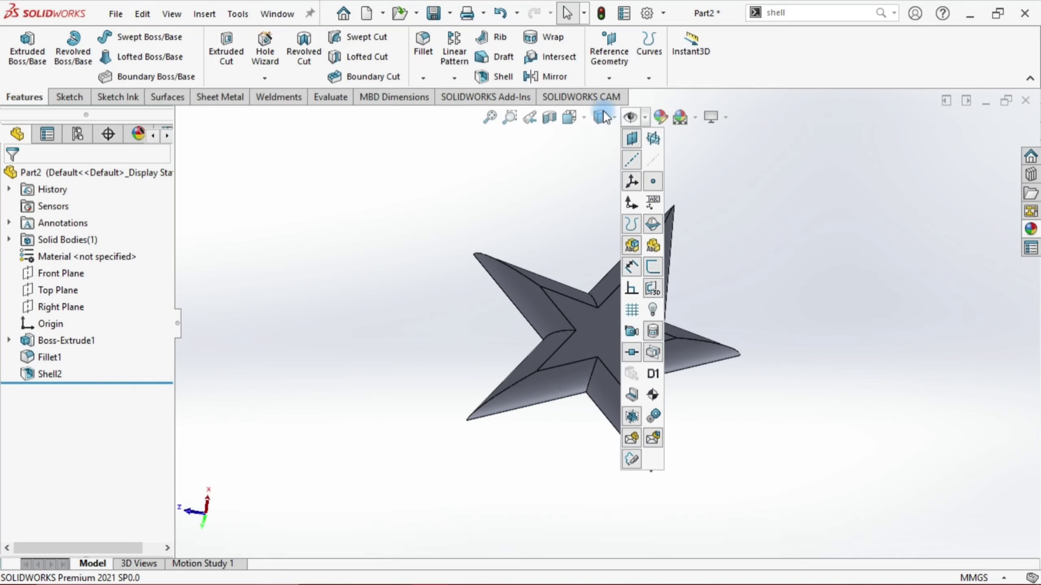
pyautogui.click(610, 119)
pyautogui.click(616, 120)
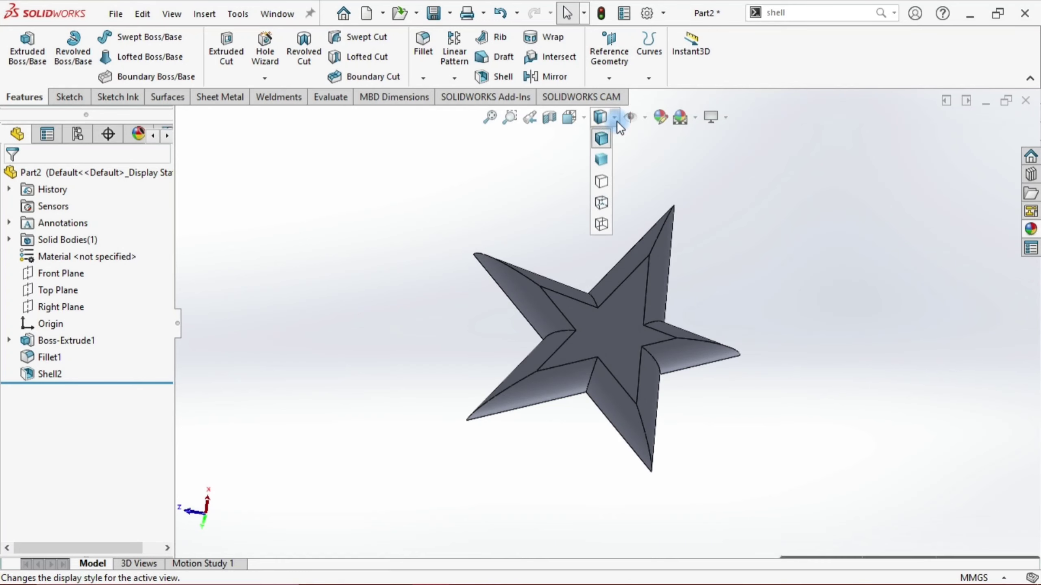
pyautogui.click(593, 152)
# - Show the star as a wireframe and orbit it to a near-front view
pyautogui.moveTo(614, 305)
pyautogui.mouseDown(button='middle')
pyautogui.moveTo(632, 364)
pyautogui.moveTo(738, 339)
pyautogui.moveTo(759, 242)
pyautogui.moveTo(695, 333)
pyautogui.mouseUp(button='middle')
pyautogui.scroll(-3, 633, 315)
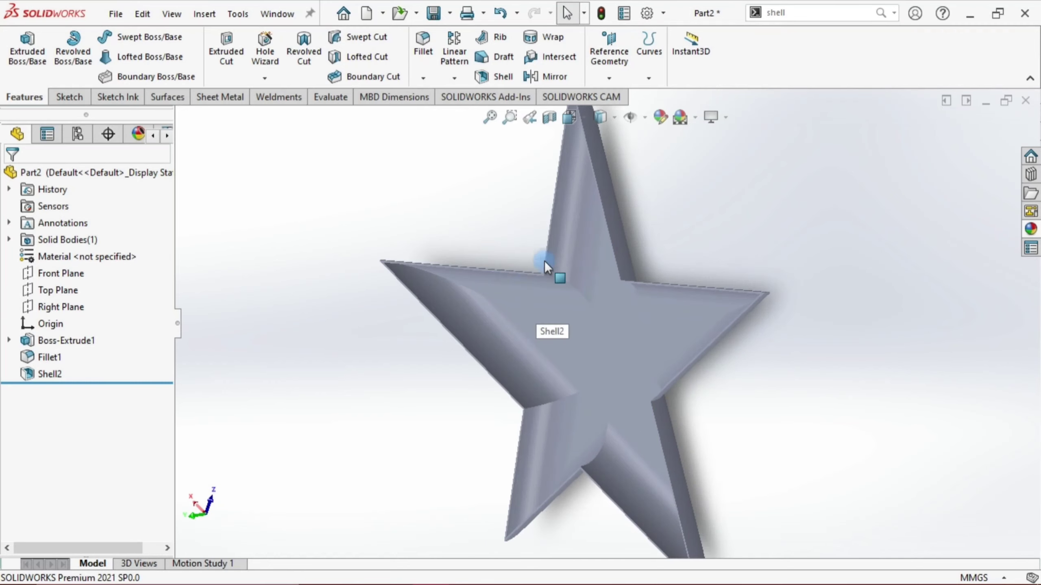
pyautogui.click(612, 116)
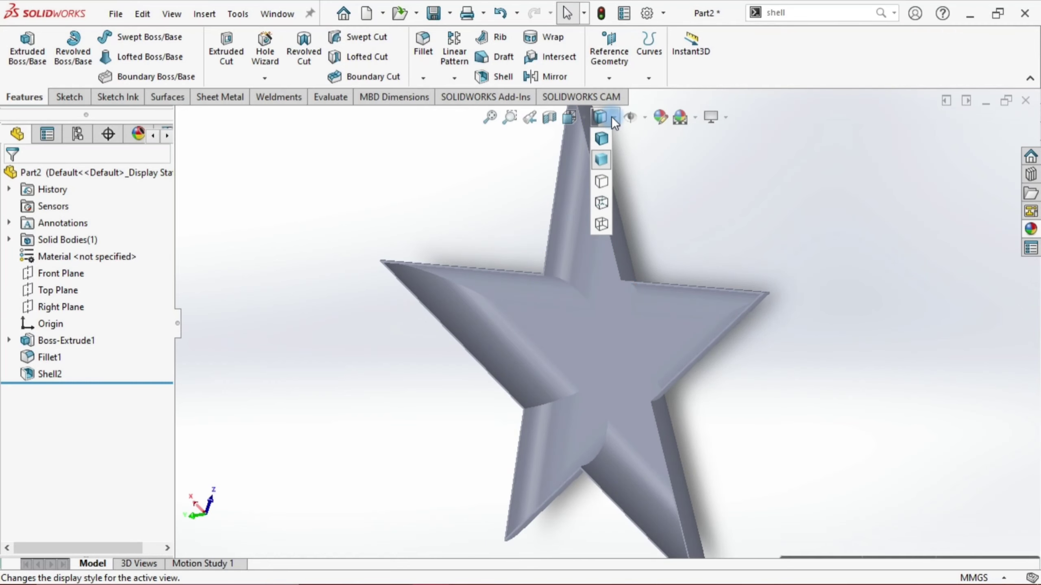
pyautogui.click(602, 191)
pyautogui.scroll(5, 644, 264)
pyautogui.scroll(3, 644, 263)
pyautogui.moveTo(644, 264)
pyautogui.mouseDown(button='middle')
pyautogui.moveTo(258, 235)
pyautogui.moveTo(267, 286)
pyautogui.moveTo(331, 390)
pyautogui.moveTo(249, 320)
pyautogui.mouseUp(button='middle')
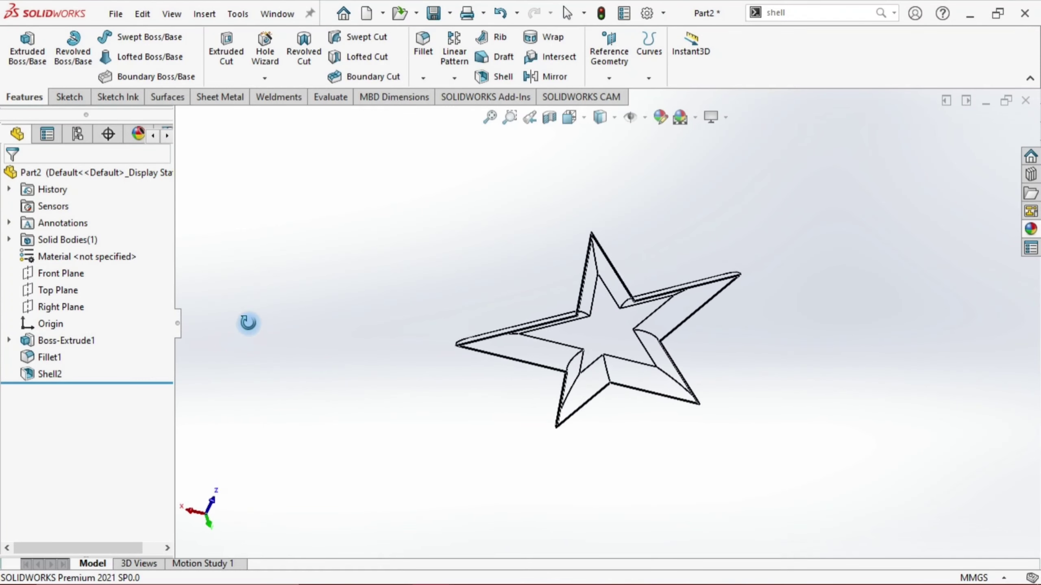
# - Enlarge the wireframe star and orbit it to another angle
pyautogui.click(617, 121)
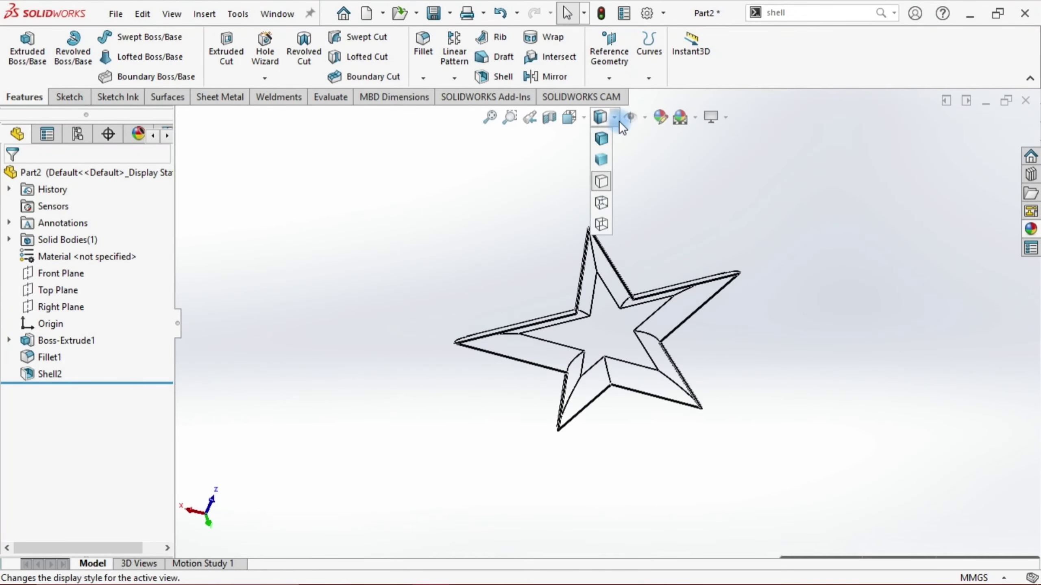
pyautogui.click(600, 210)
pyautogui.scroll(-5, 538, 302)
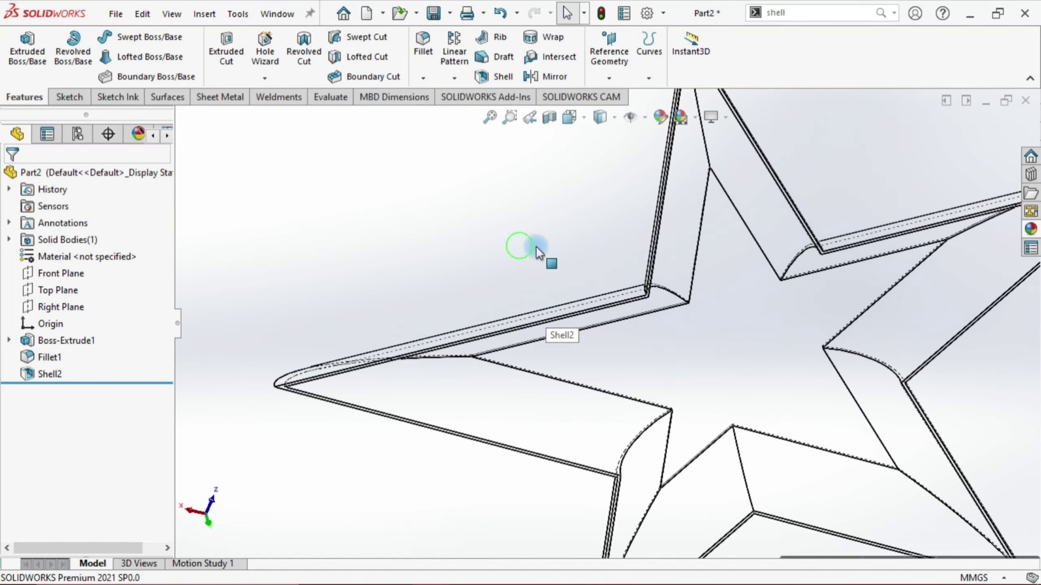
pyautogui.moveTo(536, 245)
pyautogui.mouseDown(button='middle')
pyautogui.moveTo(687, 276)
pyautogui.moveTo(662, 261)
pyautogui.moveTo(636, 213)
pyautogui.mouseUp(button='middle')
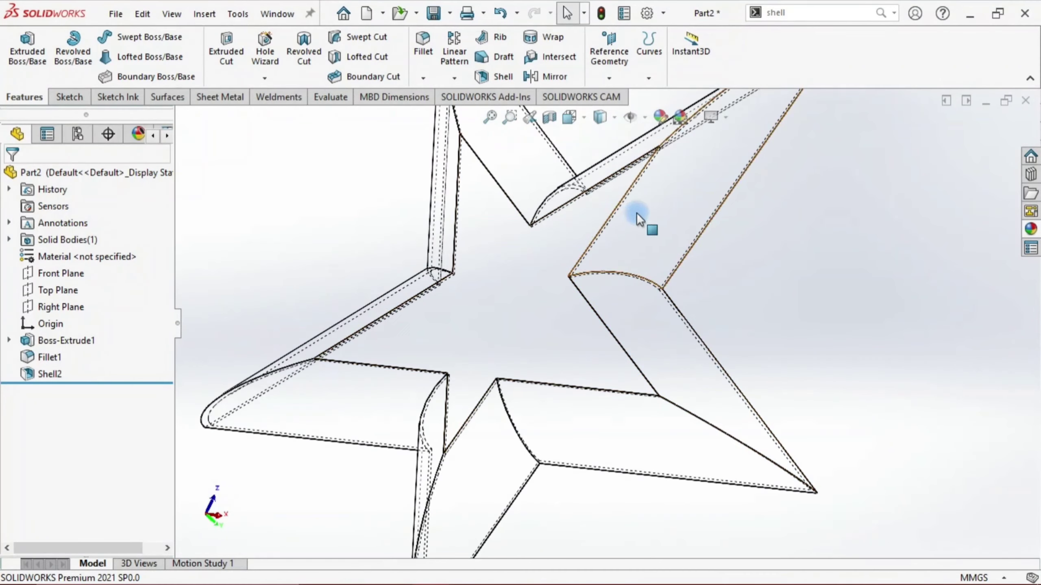
# - Try Wireframe again, then settle on Shaded With Edges with a flatter top view
pyautogui.click(610, 120)
pyautogui.click(601, 224)
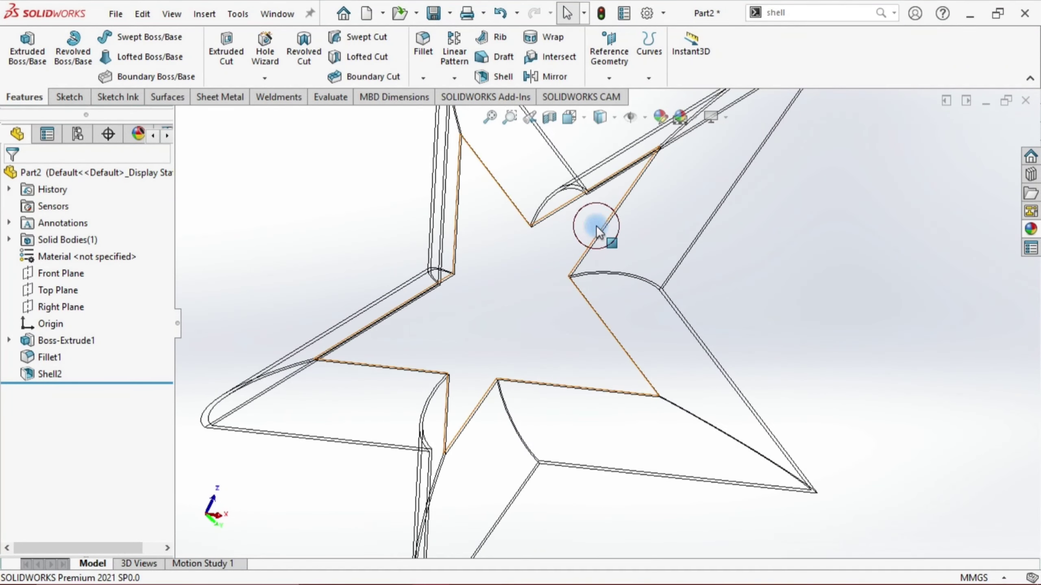
pyautogui.scroll(5, 576, 303)
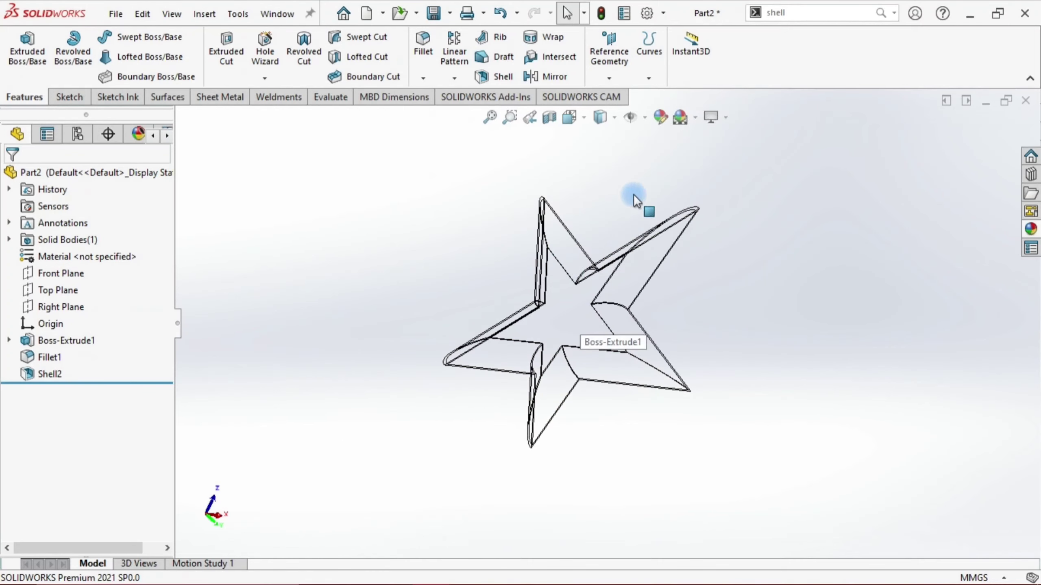
pyautogui.click(608, 119)
pyautogui.click(610, 138)
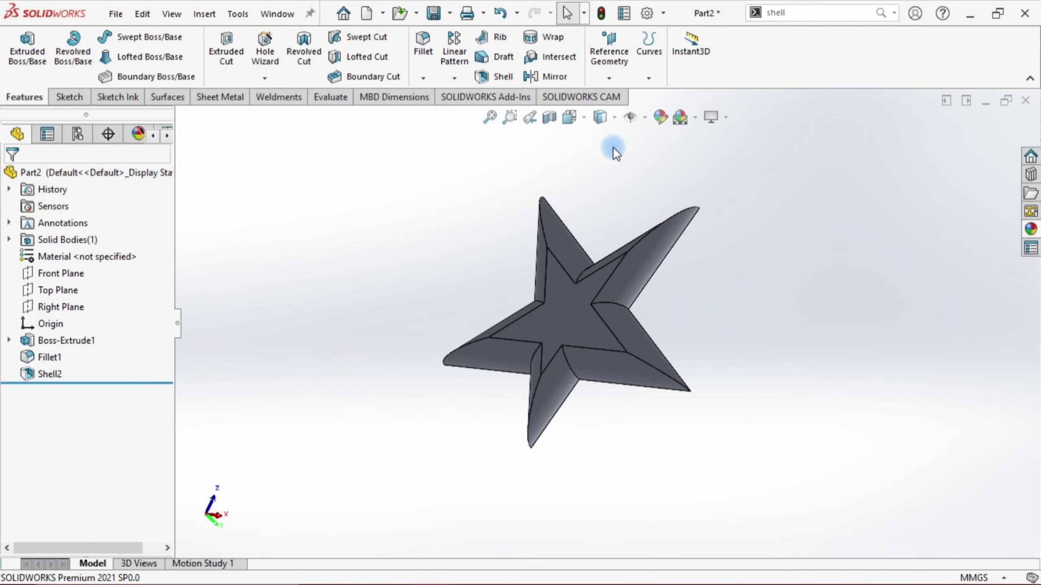
pyautogui.moveTo(758, 265)
pyautogui.mouseDown(button='middle')
pyautogui.moveTo(504, 243)
pyautogui.moveTo(511, 236)
pyautogui.mouseUp(button='middle')
pyautogui.click(709, 255)
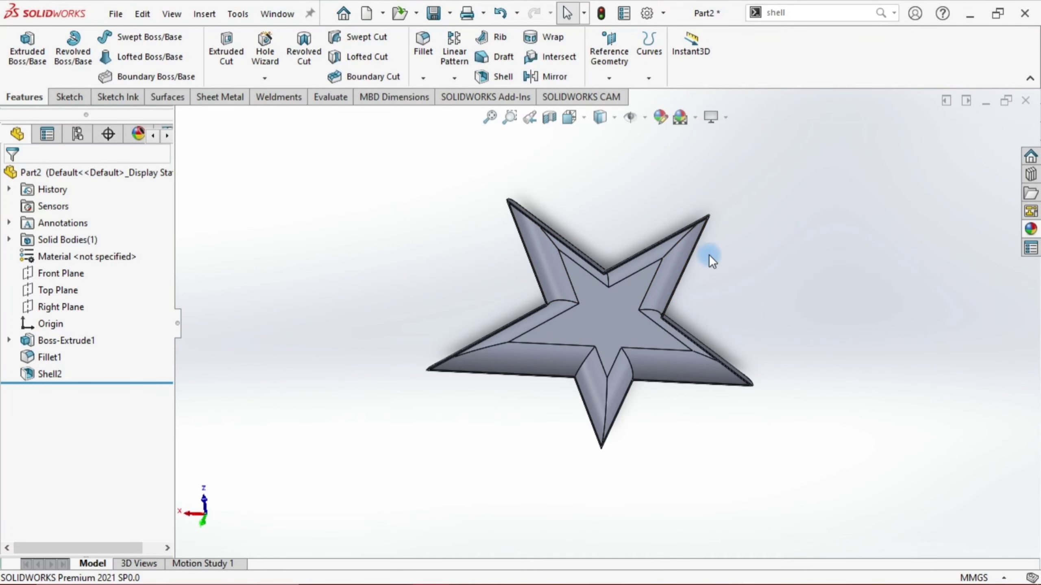
pyautogui.click(644, 118)
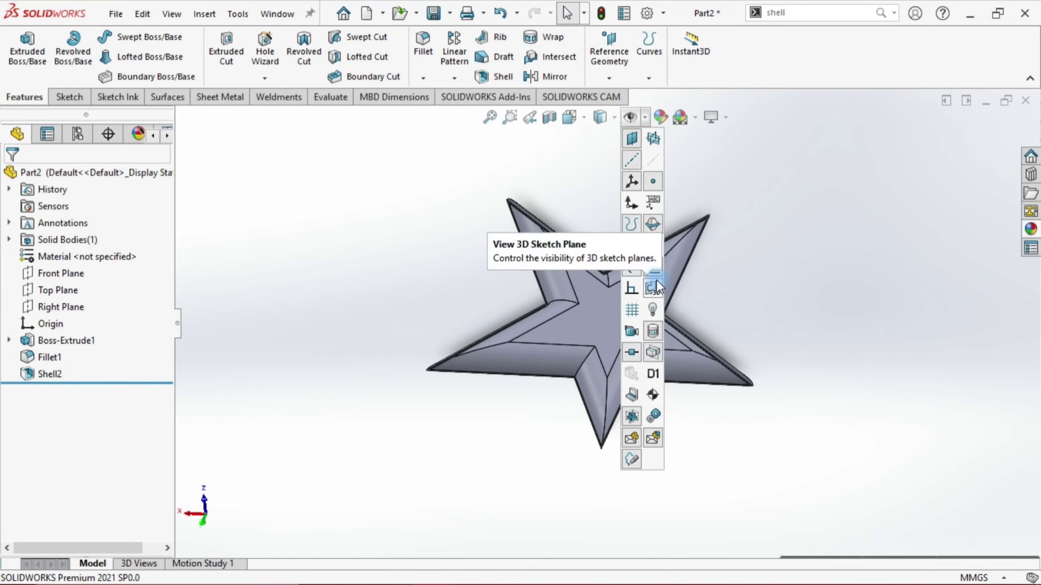
pyautogui.click(647, 140)
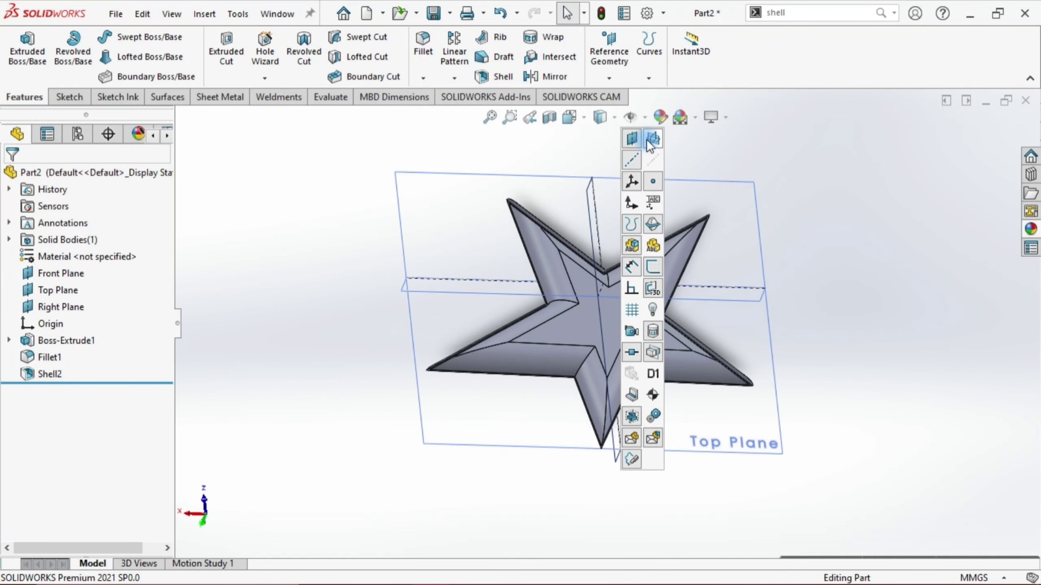
pyautogui.click(653, 139)
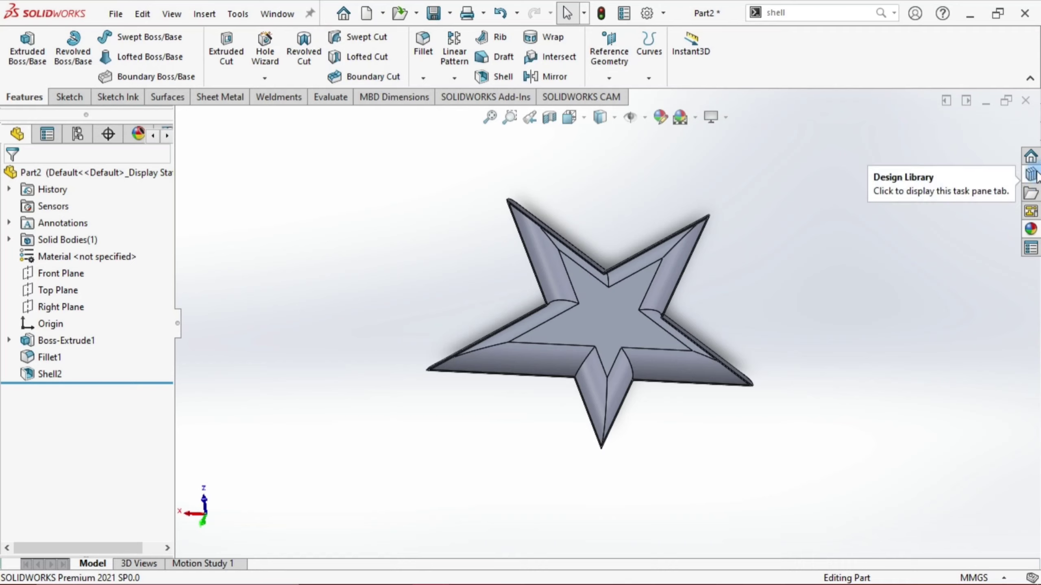
# - Open the Task Pane's SOLIDWORKS Resources, then browse the Design Library's Toolbox
pyautogui.click(1033, 157)
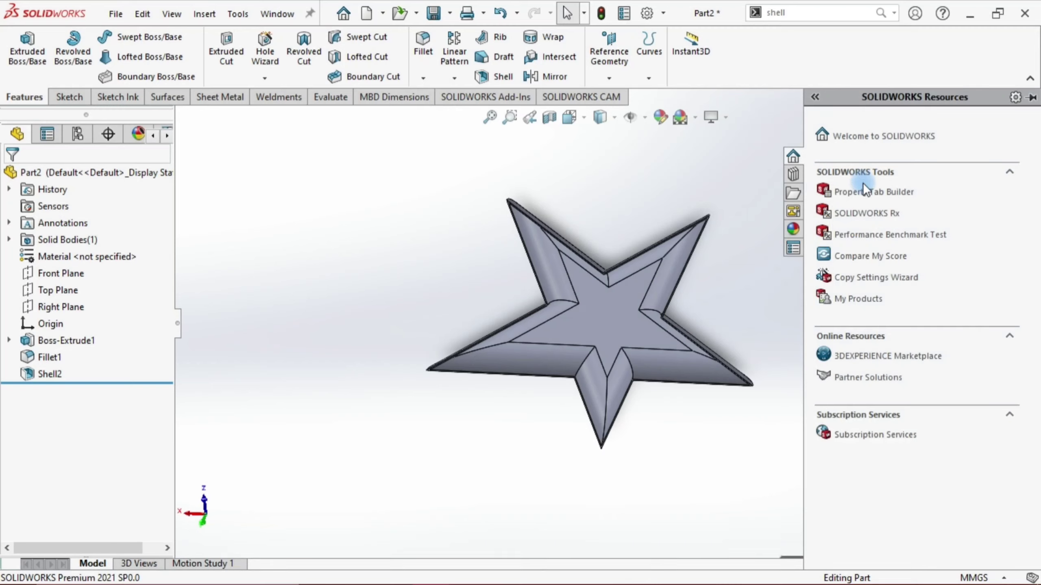
pyautogui.click(875, 238)
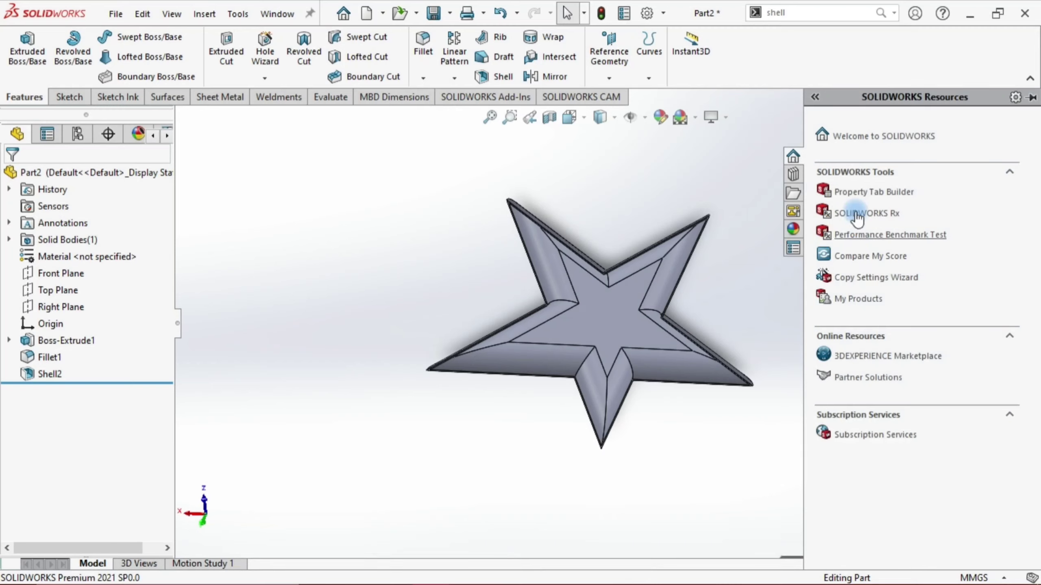
pyautogui.click(794, 175)
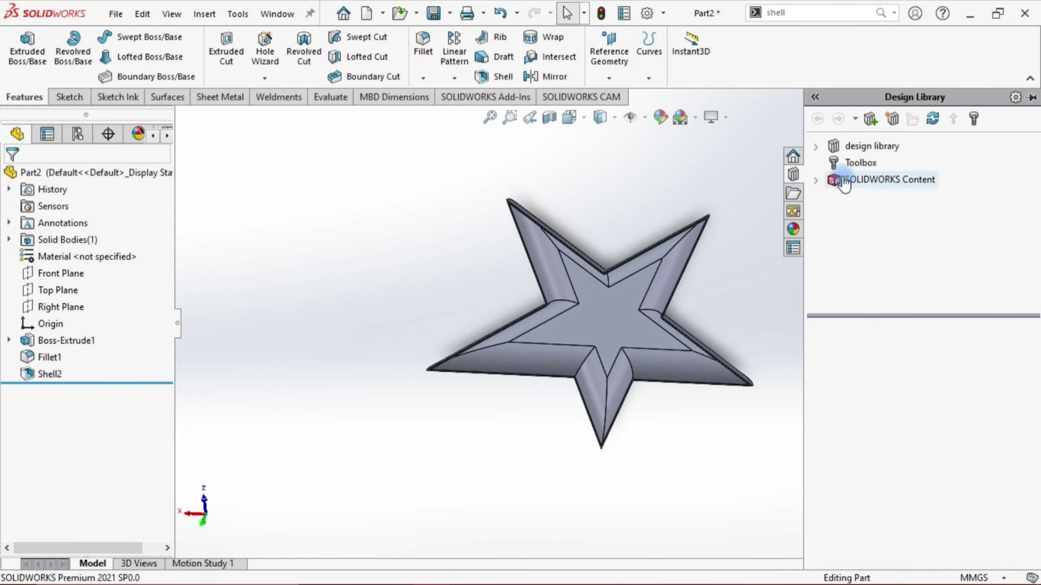
pyautogui.click(852, 163)
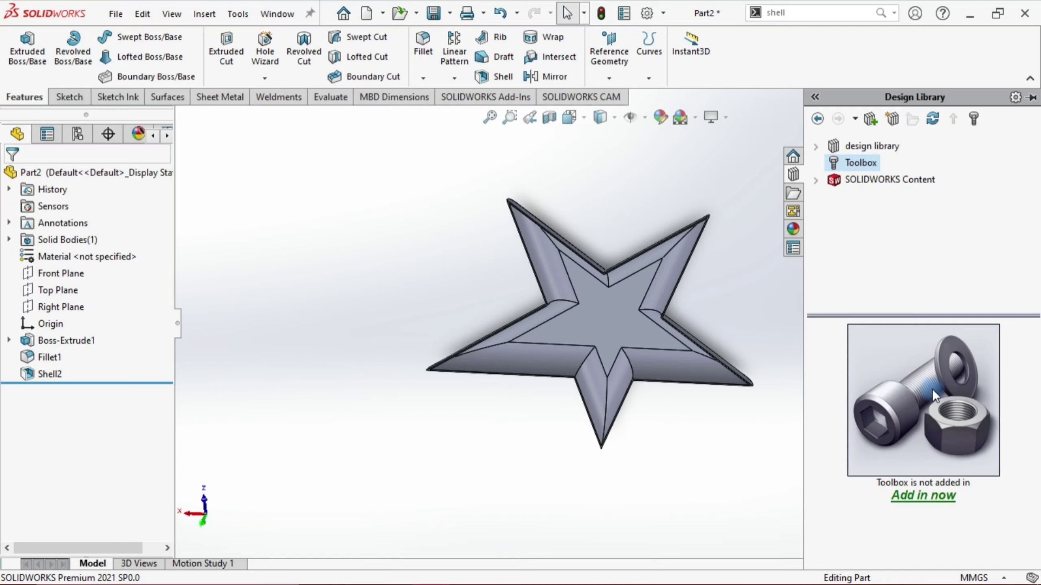
# - Expand the Design Library's forming tools and motion folders, then switch to File Explorer
pyautogui.click(817, 142)
pyautogui.click(873, 217)
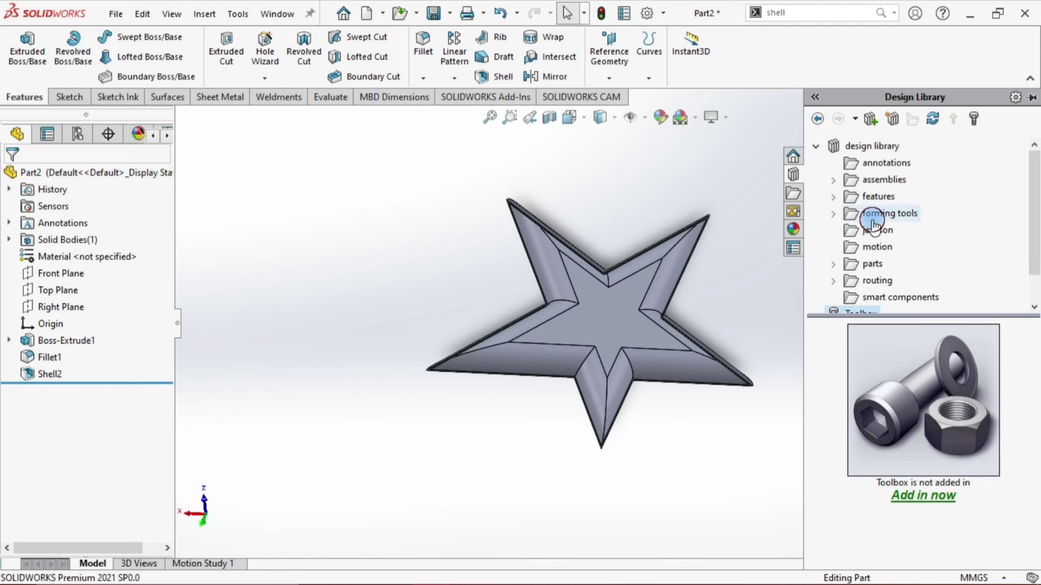
pyautogui.click(923, 366)
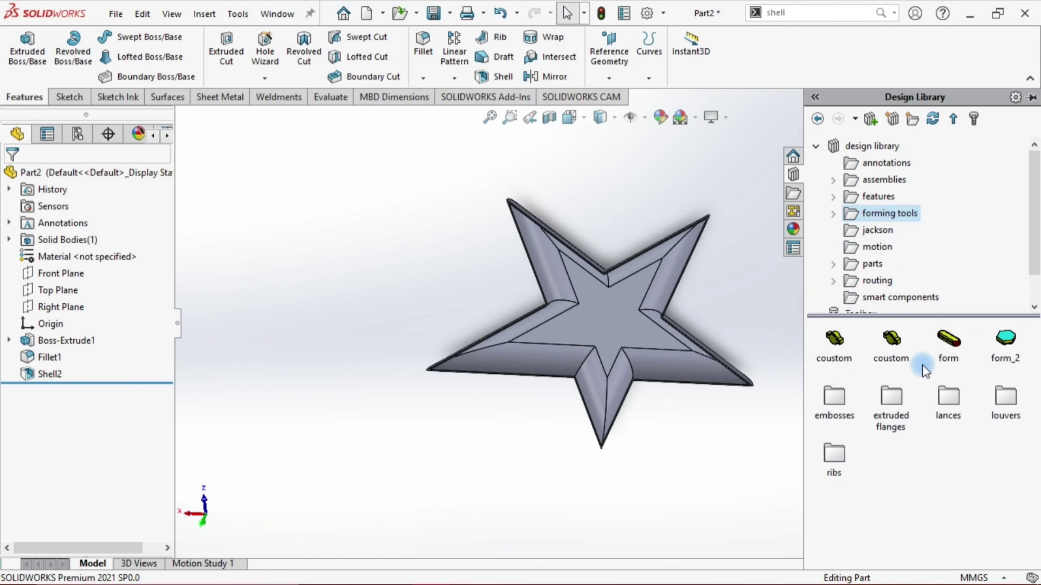
pyautogui.click(877, 247)
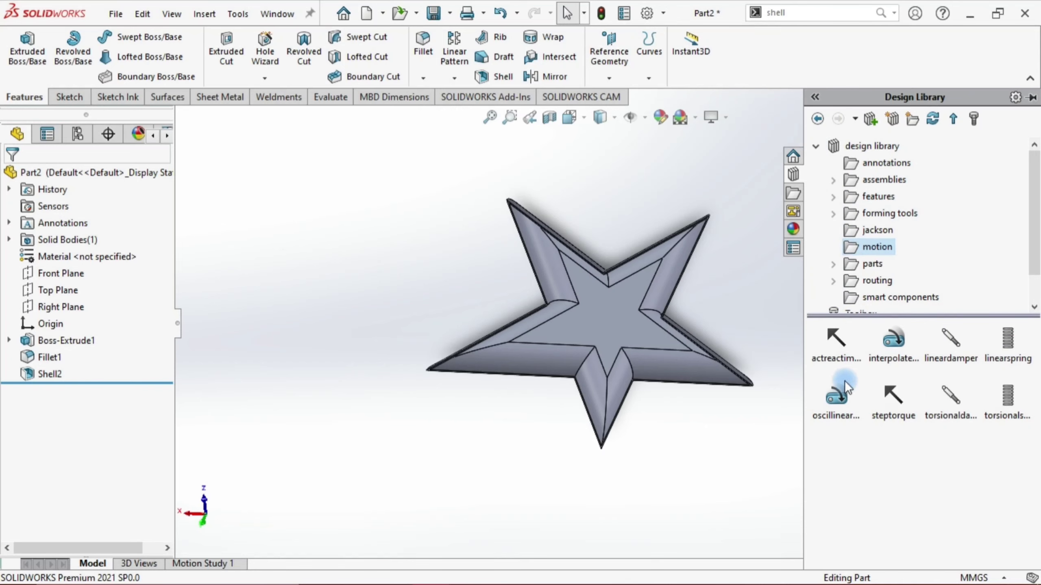
pyautogui.click(817, 148)
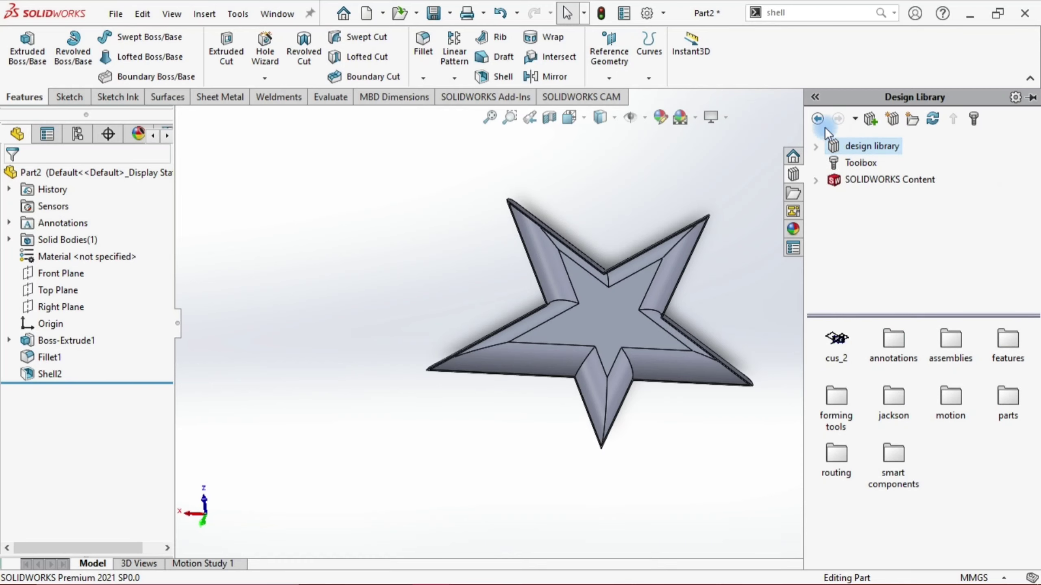
pyautogui.click(794, 194)
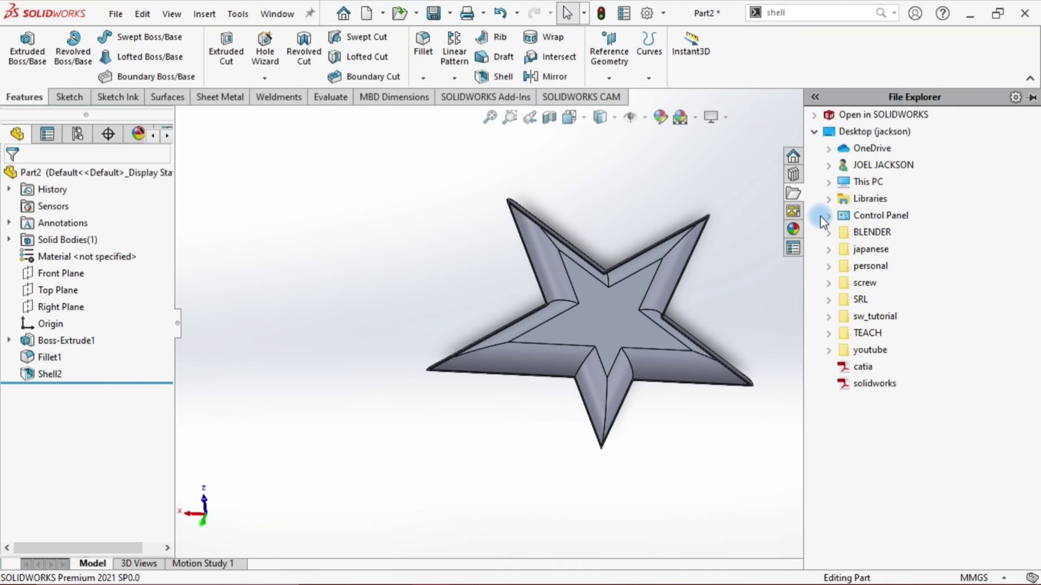
# - Apply the Metal > Bronze polished bronze appearance to the star
pyautogui.click(799, 231)
pyautogui.click(816, 149)
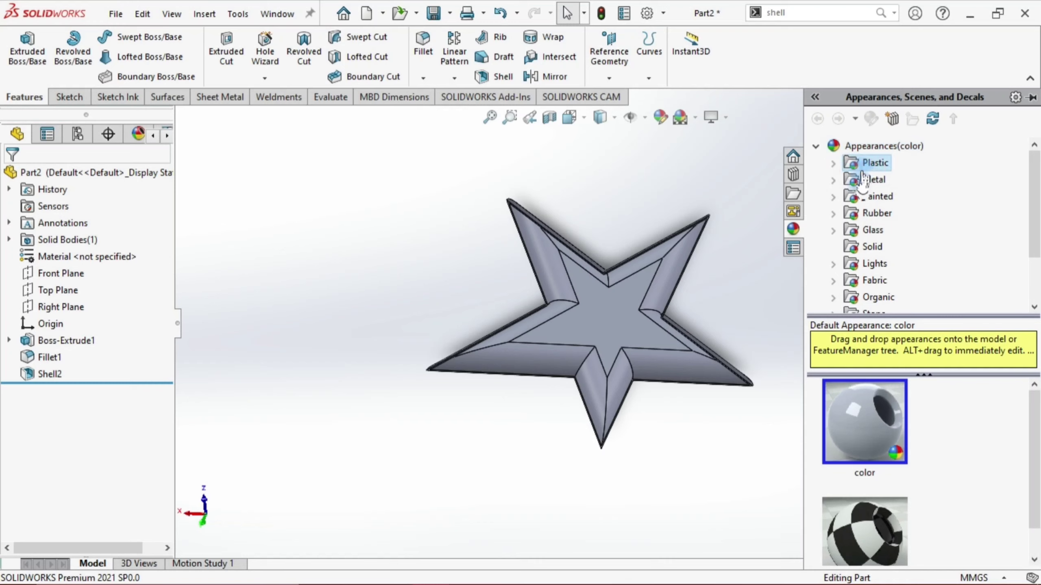
pyautogui.doubleClick(862, 179)
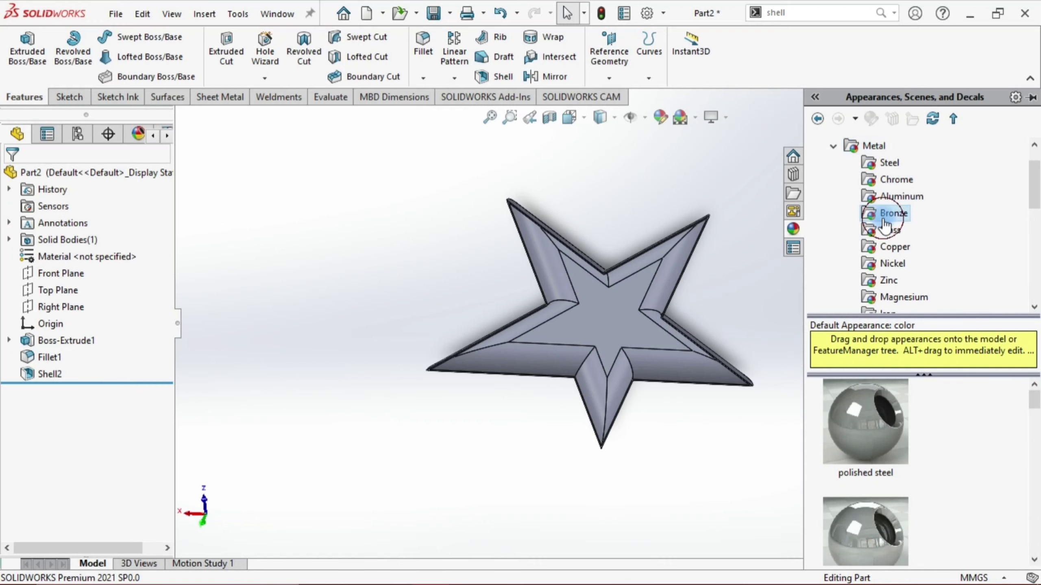
pyautogui.click(886, 433)
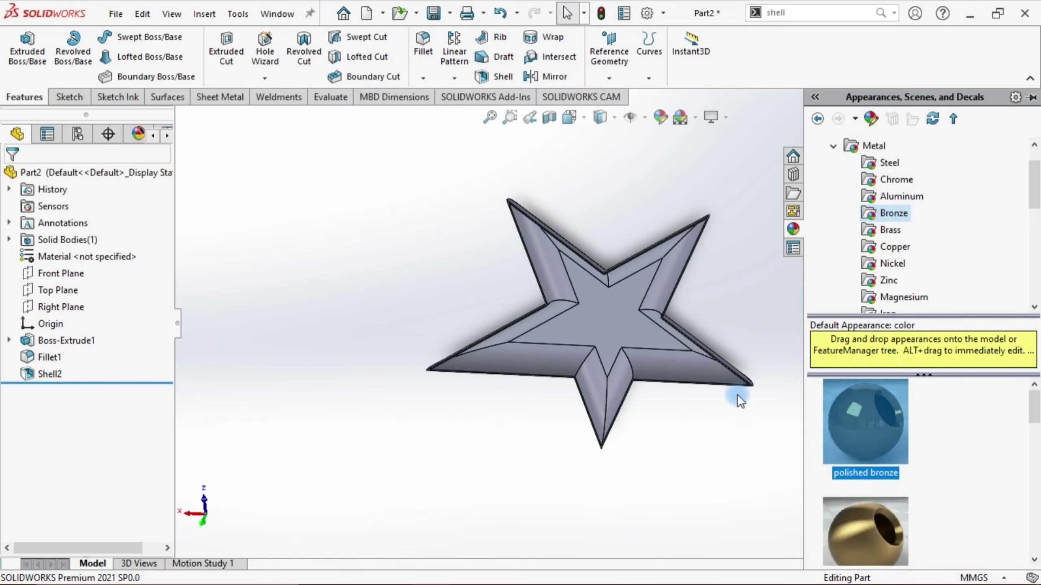
pyautogui.doubleClick(836, 411)
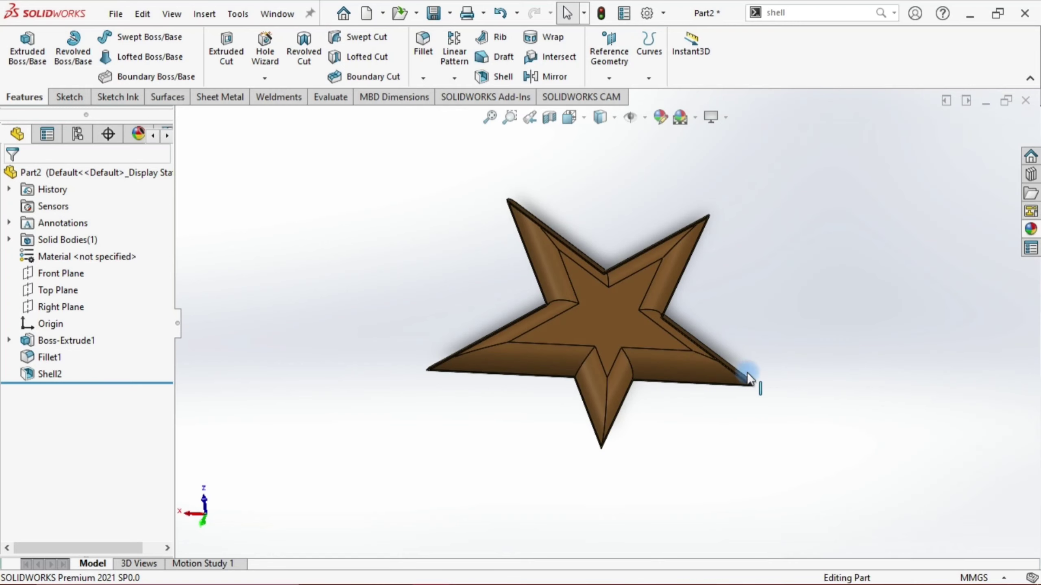
# - Orbit and zoom the bronze star until it faces the viewer whole
pyautogui.moveTo(746, 373)
pyautogui.mouseDown(button='middle')
pyautogui.moveTo(747, 237)
pyautogui.moveTo(600, 153)
pyautogui.moveTo(425, 314)
pyautogui.moveTo(234, 332)
pyautogui.moveTo(389, 434)
pyautogui.moveTo(490, 484)
pyautogui.moveTo(409, 528)
pyautogui.moveTo(371, 535)
pyautogui.moveTo(334, 512)
pyautogui.mouseUp(button='middle')
pyautogui.moveTo(713, 344)
pyautogui.mouseDown(button='middle')
pyautogui.moveTo(636, 269)
pyautogui.moveTo(414, 233)
pyautogui.moveTo(358, 284)
pyautogui.moveTo(476, 378)
pyautogui.moveTo(640, 309)
pyautogui.mouseUp(button='middle')
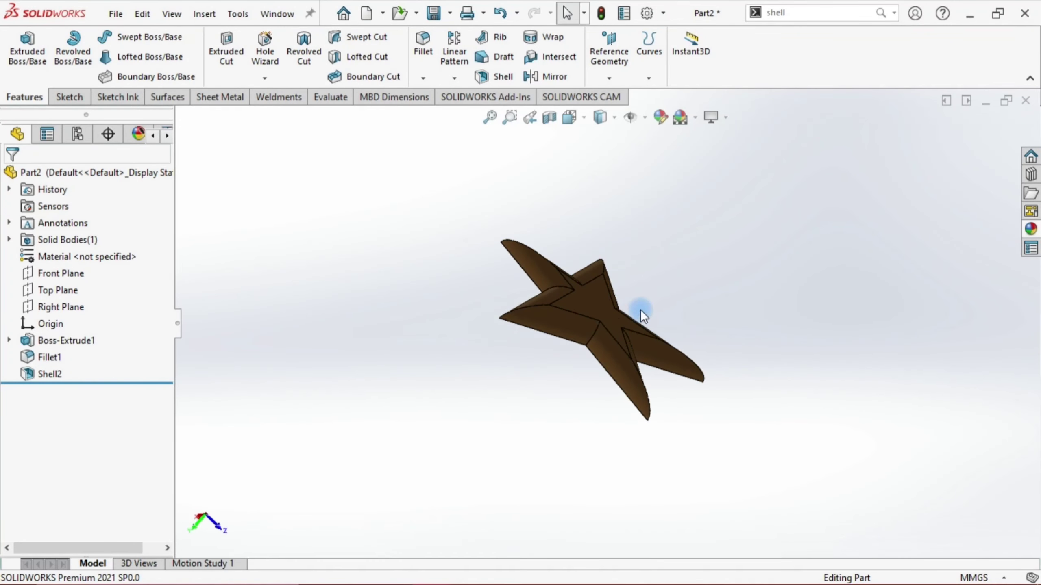
pyautogui.scroll(-3, 584, 295)
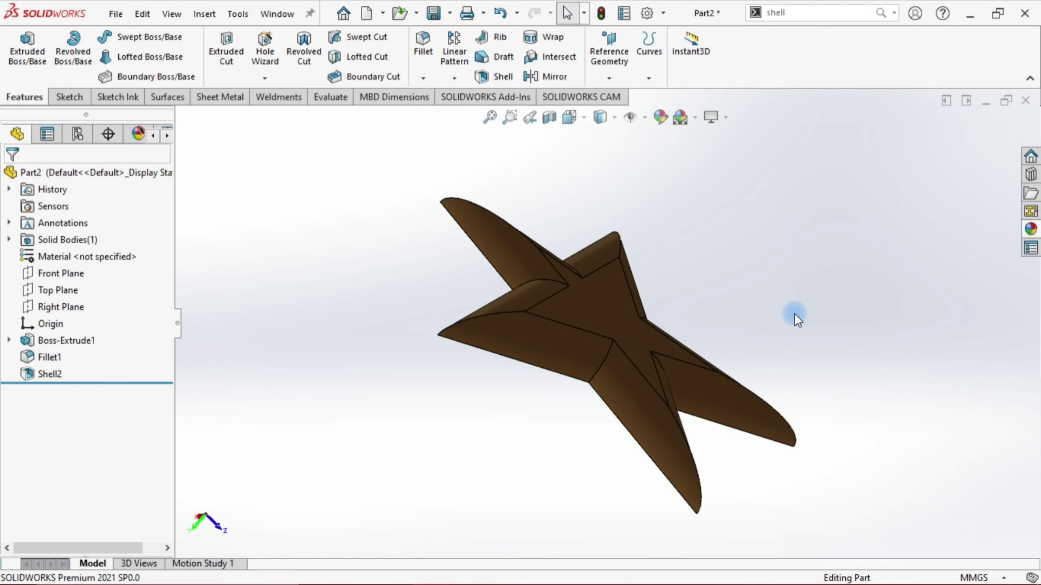
pyautogui.press('z')
pyautogui.moveTo(794, 313)
pyautogui.mouseDown(button='middle')
pyautogui.moveTo(762, 295)
pyautogui.moveTo(577, 283)
pyautogui.mouseUp(button='middle')
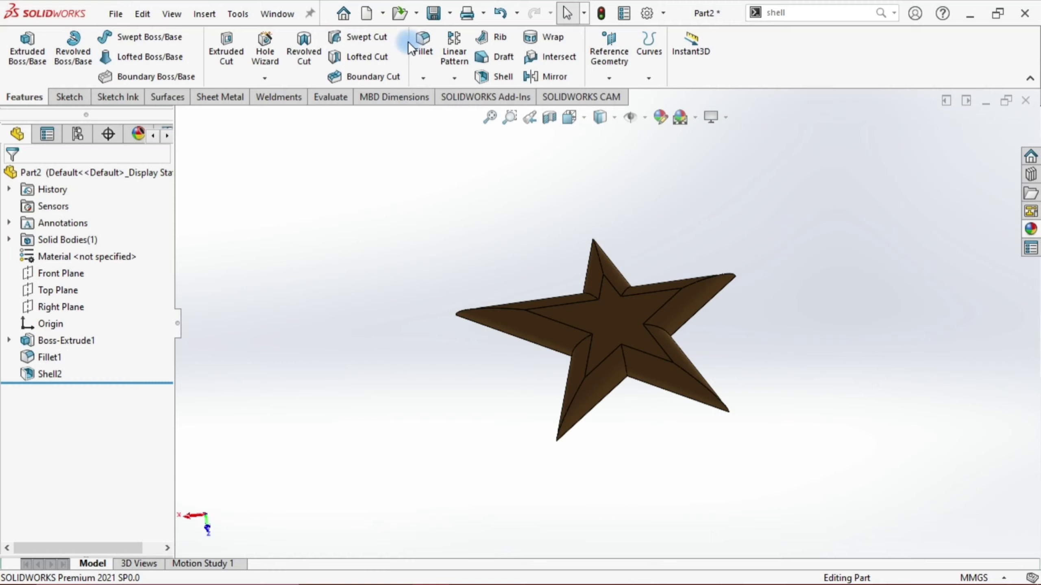
# - Replace the 'shel' command search with 'scal' and check the search-scope options
pyautogui.click(815, 16)
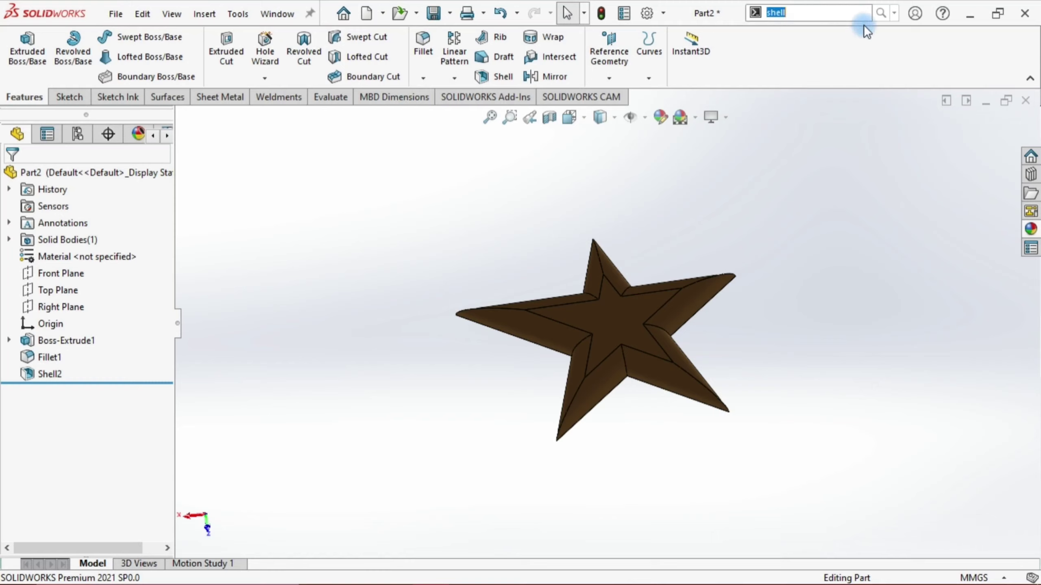
pyautogui.press('BackSpace')
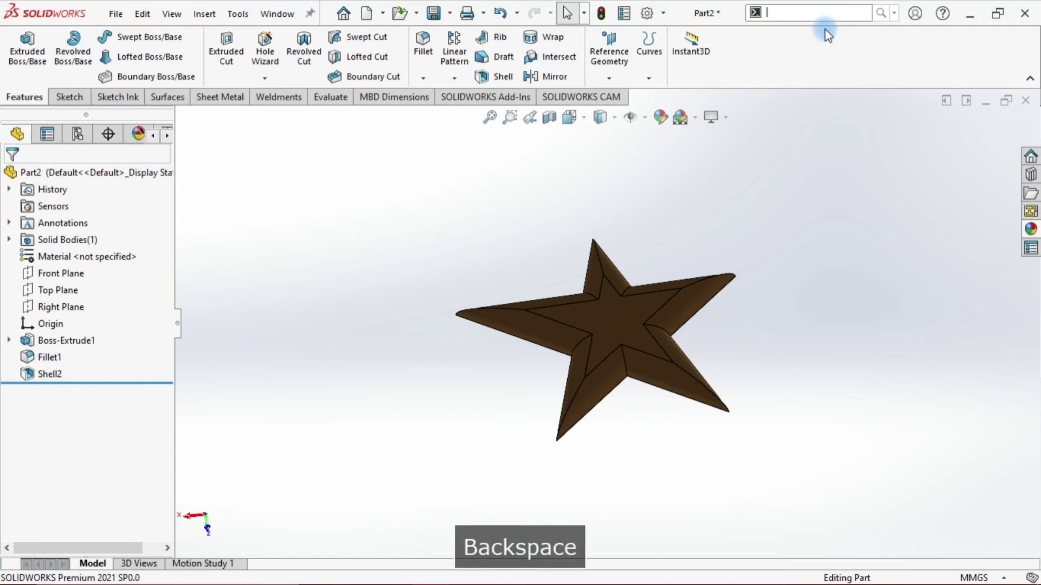
pyautogui.write('shel')
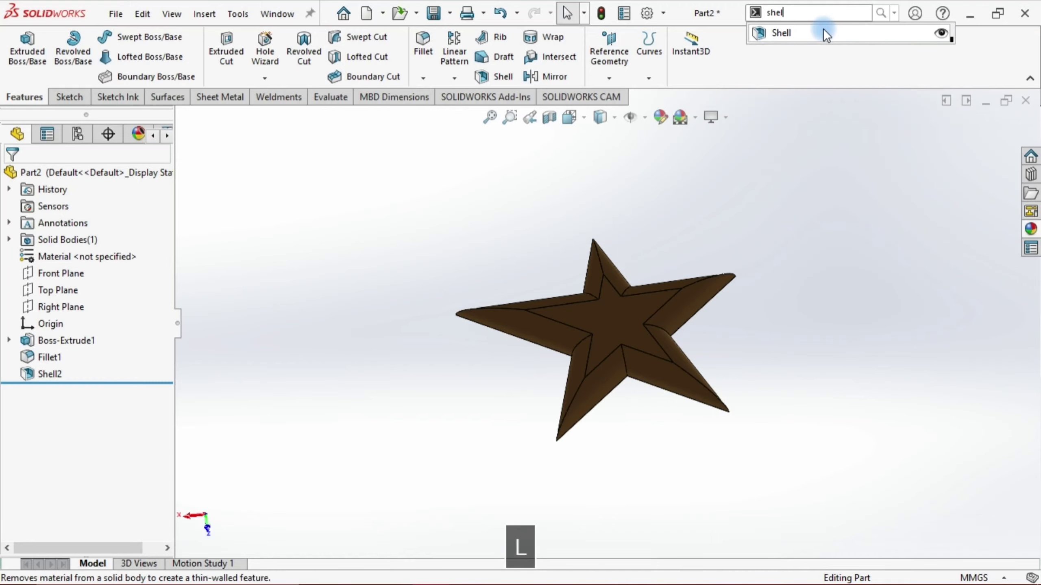
pyautogui.press('BackSpace')
pyautogui.press('BackSpace')
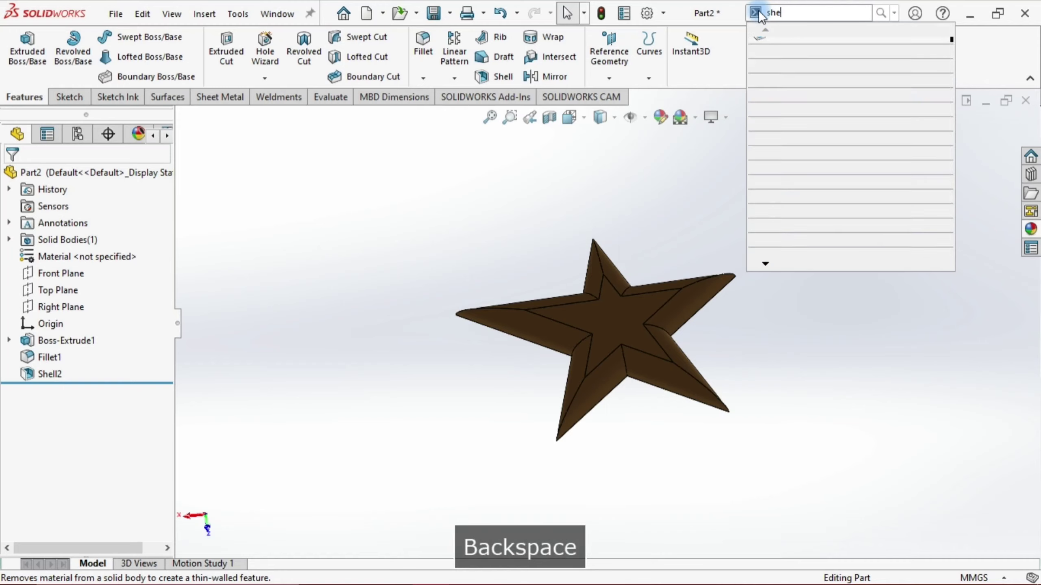
pyautogui.press('BackSpace')
pyautogui.press('BackSpace')
pyautogui.write('sc')
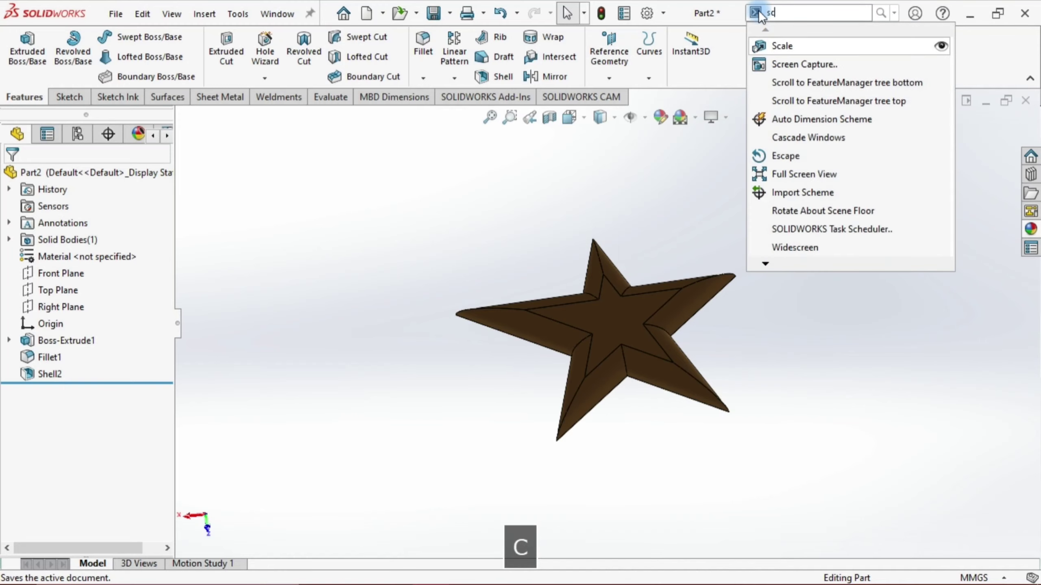
pyautogui.write('al')
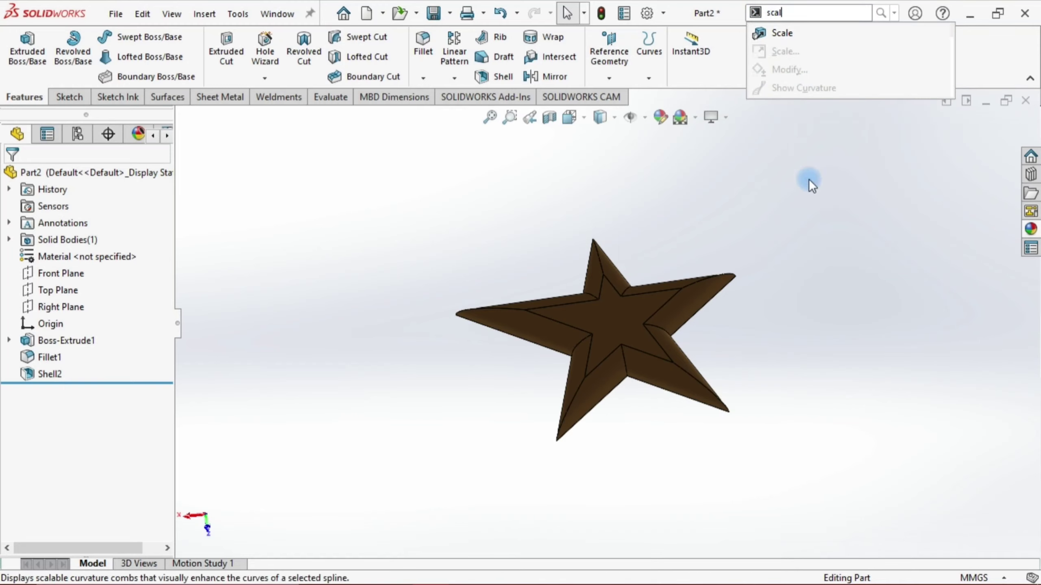
pyautogui.click(806, 189)
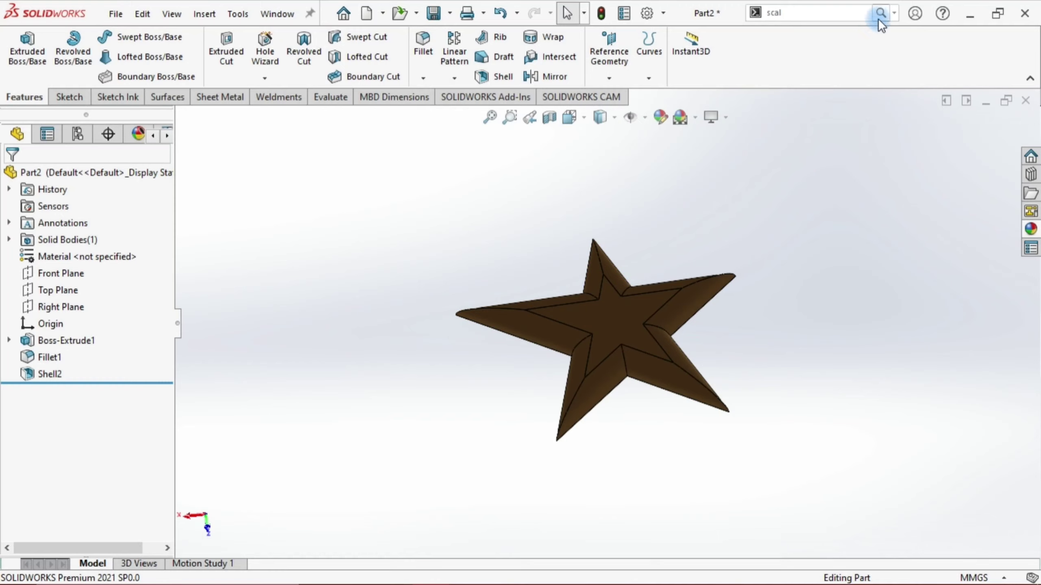
pyautogui.click(894, 13)
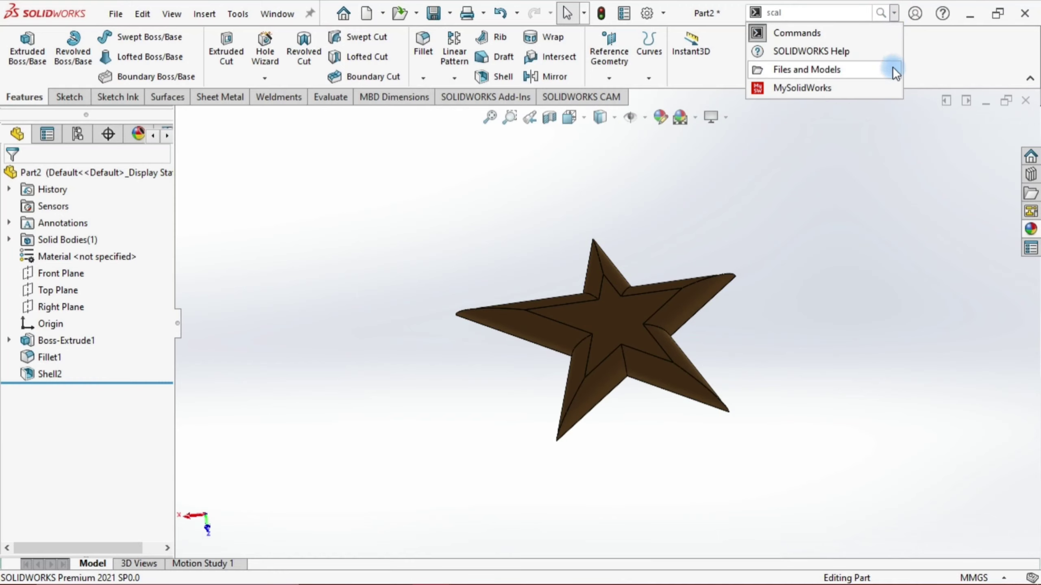
pyautogui.click(871, 85)
# - Rebuild the star, rotate it, then undo and redo its brown appearance
pyautogui.click(780, 109)
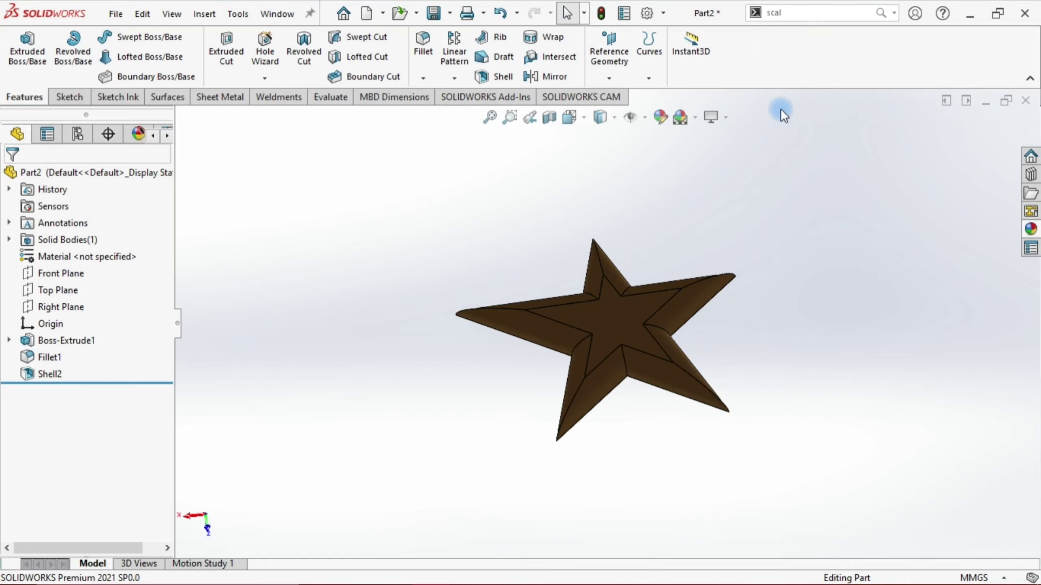
pyautogui.click(603, 13)
pyautogui.moveTo(488, 254)
pyautogui.mouseDown(button='middle')
pyautogui.moveTo(524, 281)
pyautogui.moveTo(476, 337)
pyautogui.moveTo(534, 353)
pyautogui.moveTo(533, 303)
pyautogui.mouseUp(button='middle')
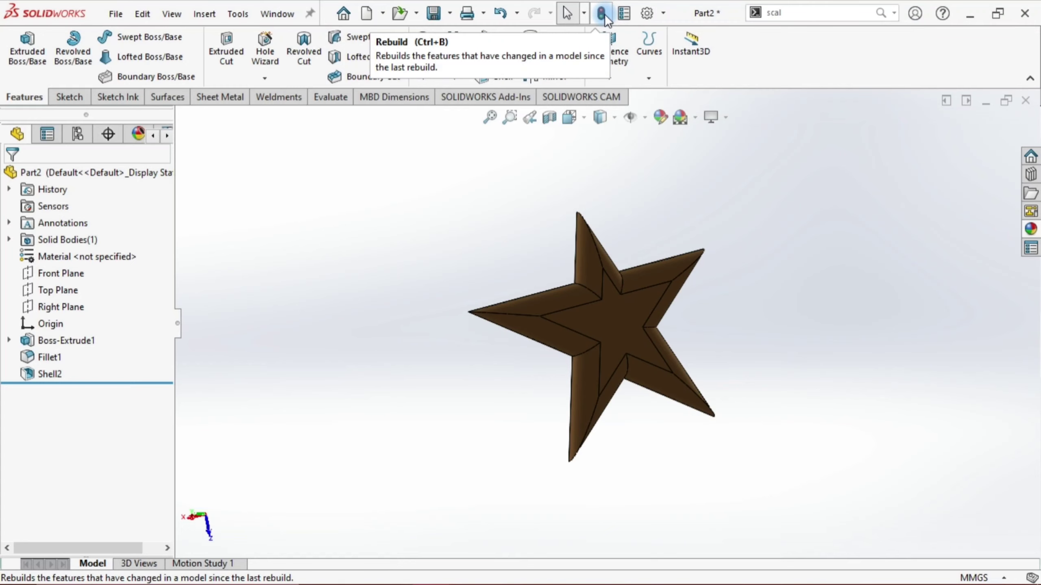
pyautogui.click(502, 14)
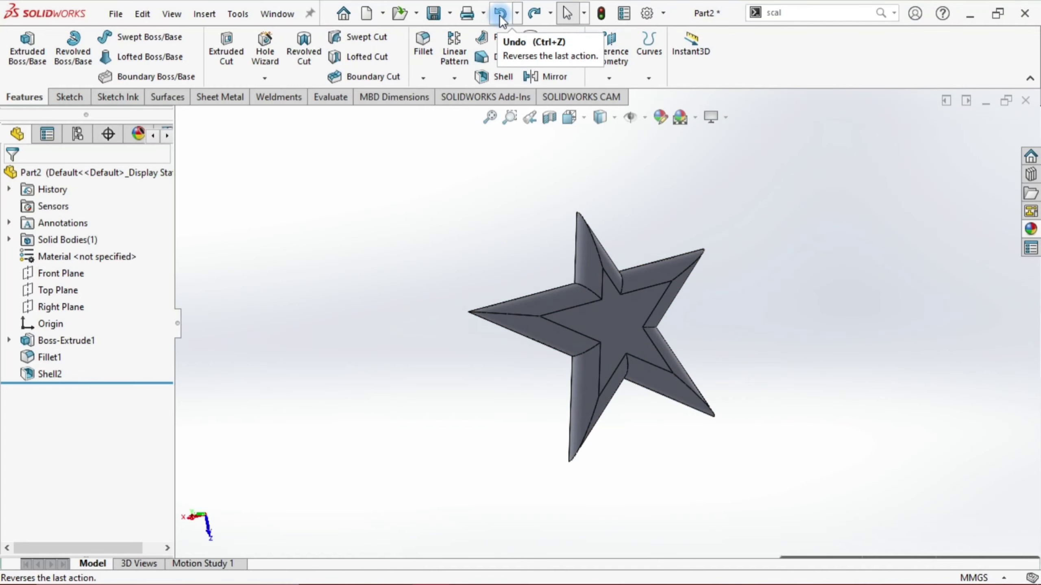
pyautogui.click(533, 16)
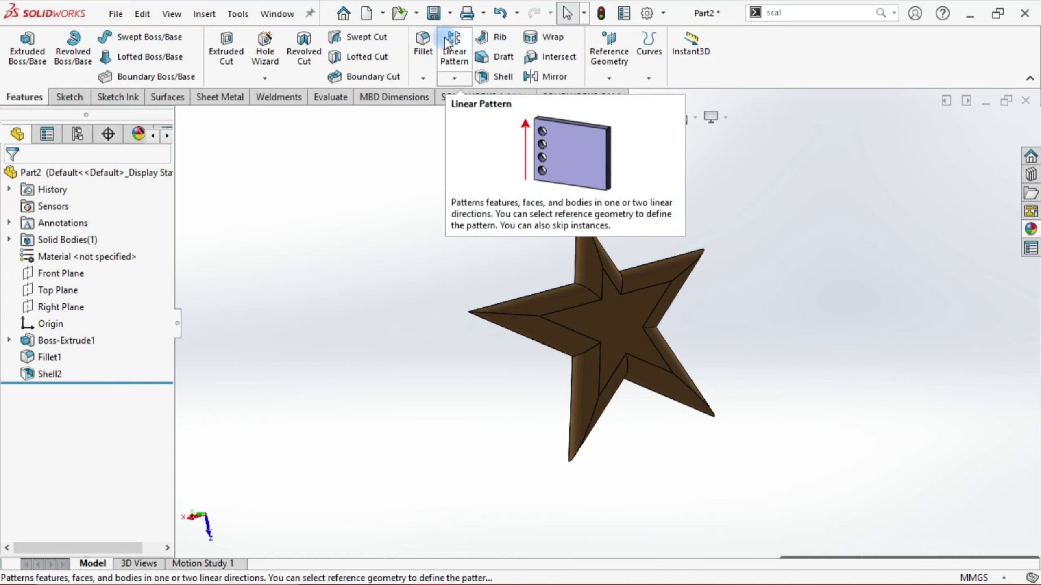
pyautogui.click(386, 18)
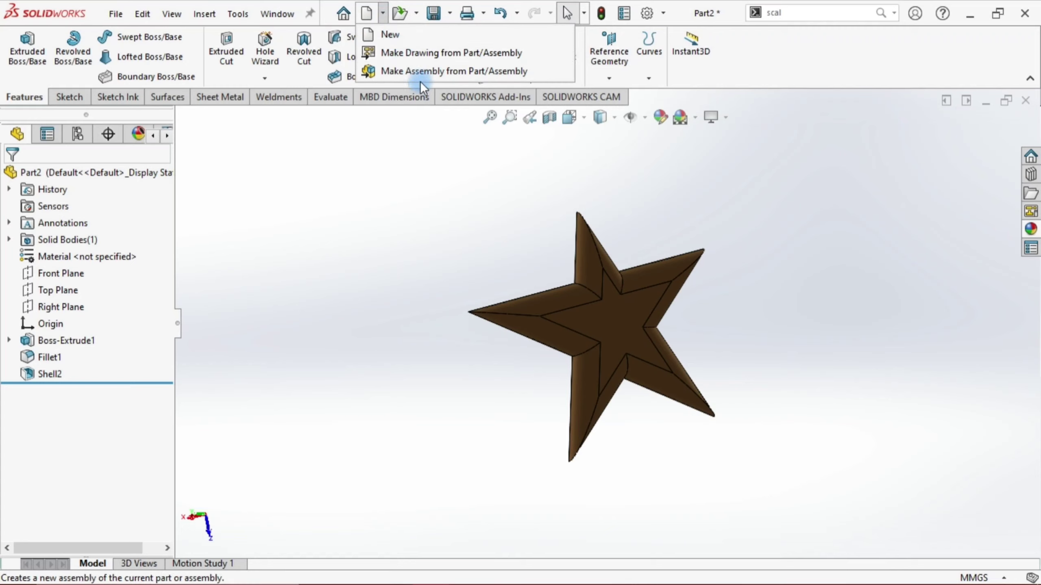
pyautogui.moveTo(434, 13)
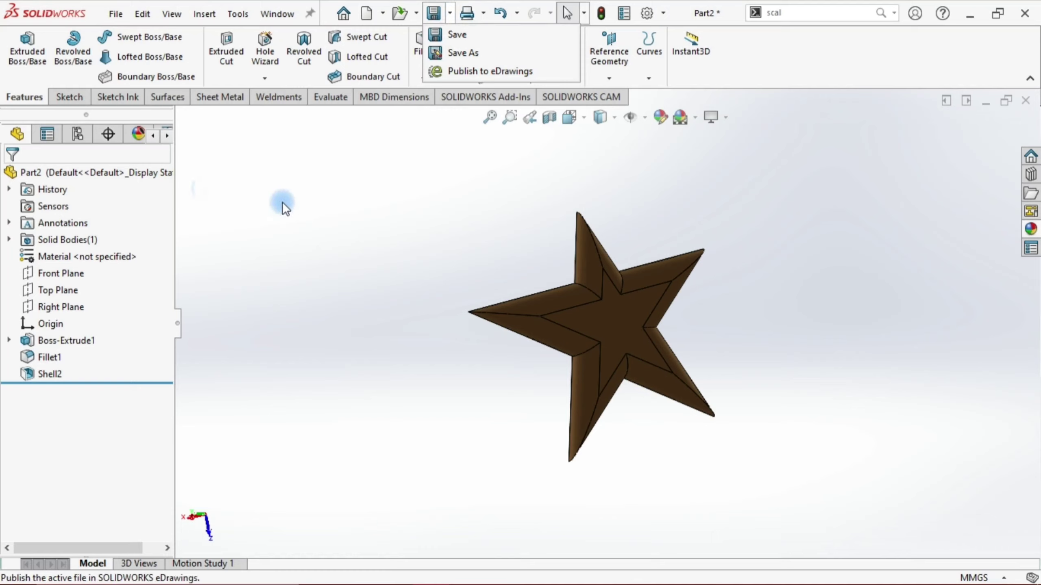
# - Tile the Part2 window vertically so it fills the left half of the workspace
pyautogui.click(277, 13)
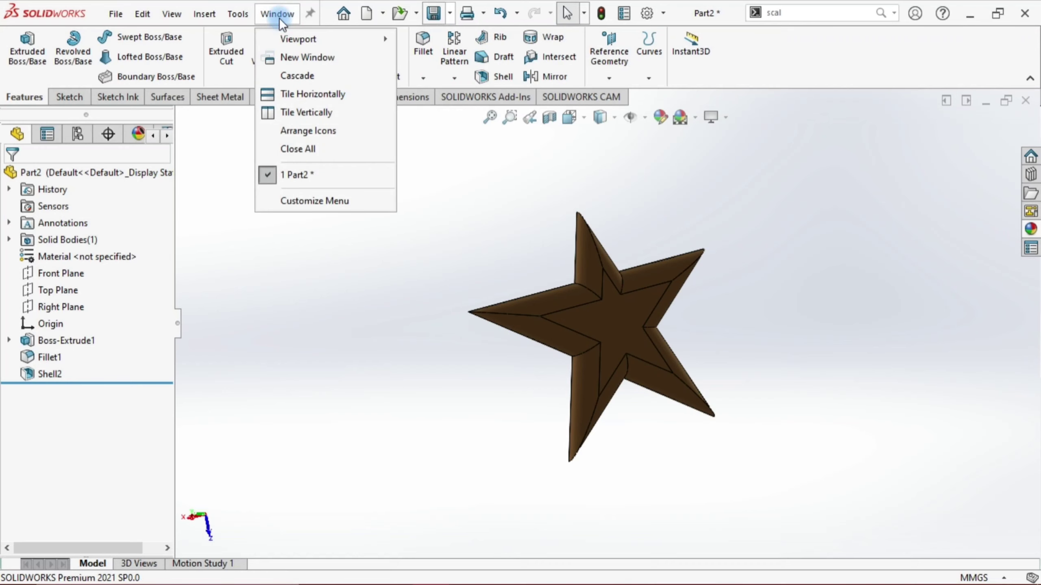
pyautogui.click(271, 94)
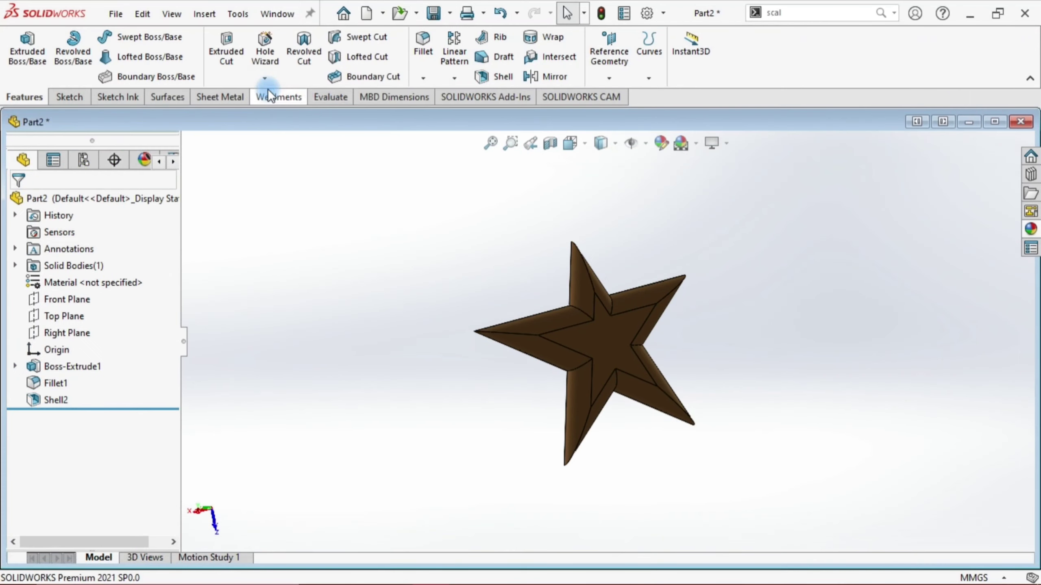
pyautogui.click(917, 121)
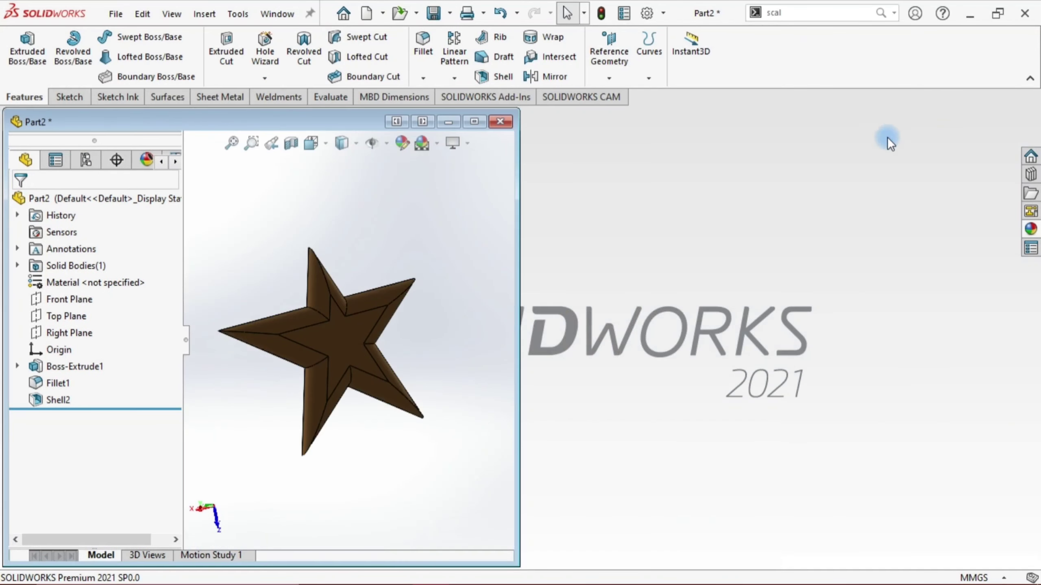
pyautogui.click(263, 17)
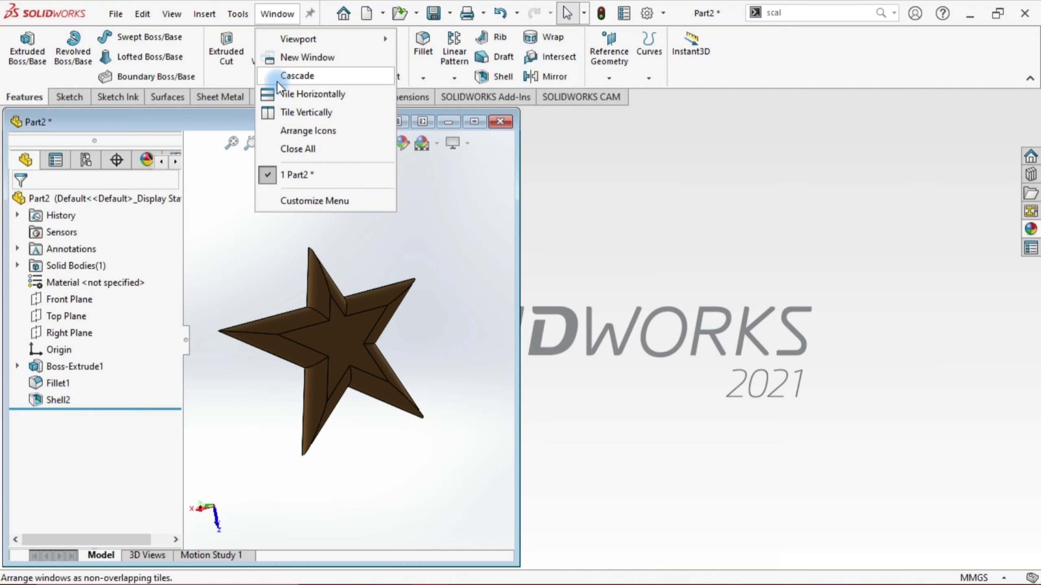
pyautogui.moveTo(299, 39)
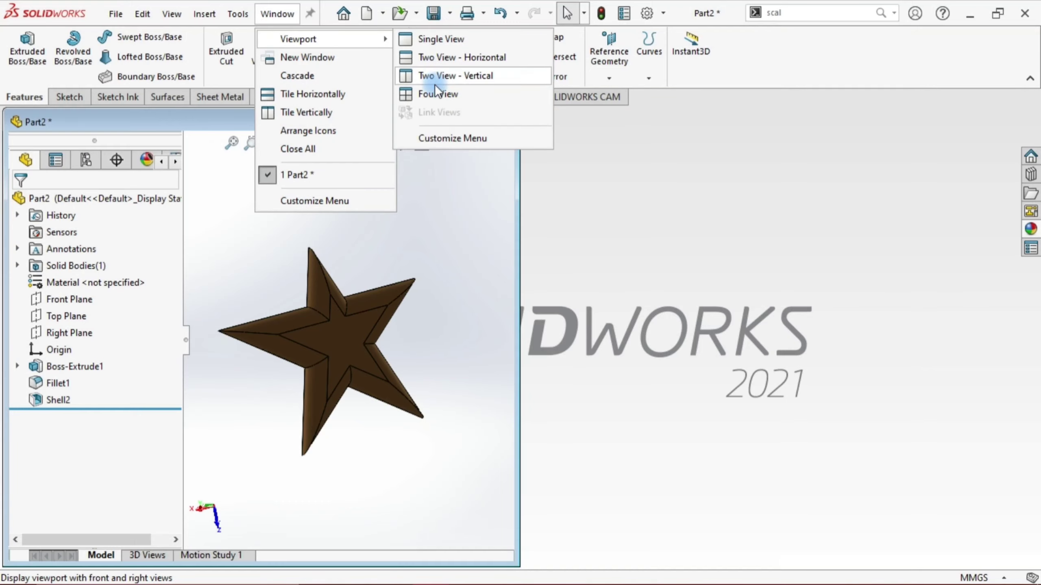
# - Split Part2 into Two View - Vertical, maximize it, and set the right pane to Top
pyautogui.click(434, 85)
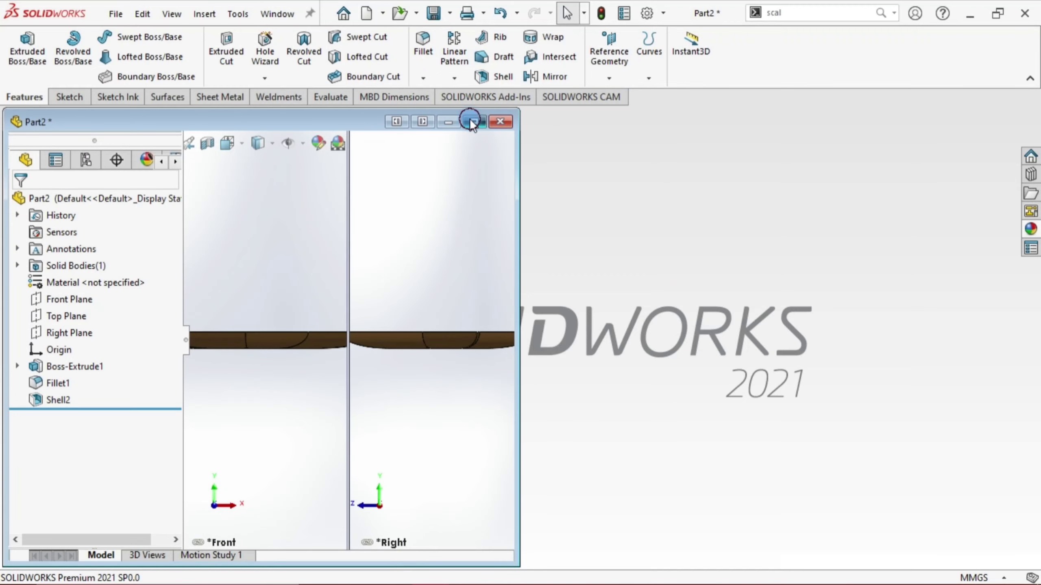
pyautogui.click(472, 123)
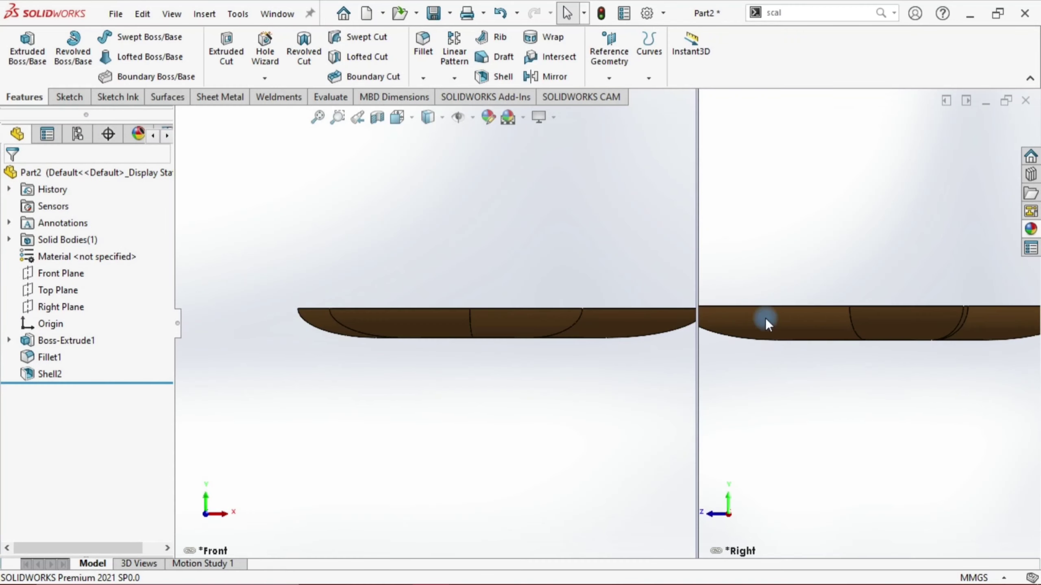
pyautogui.click(815, 209)
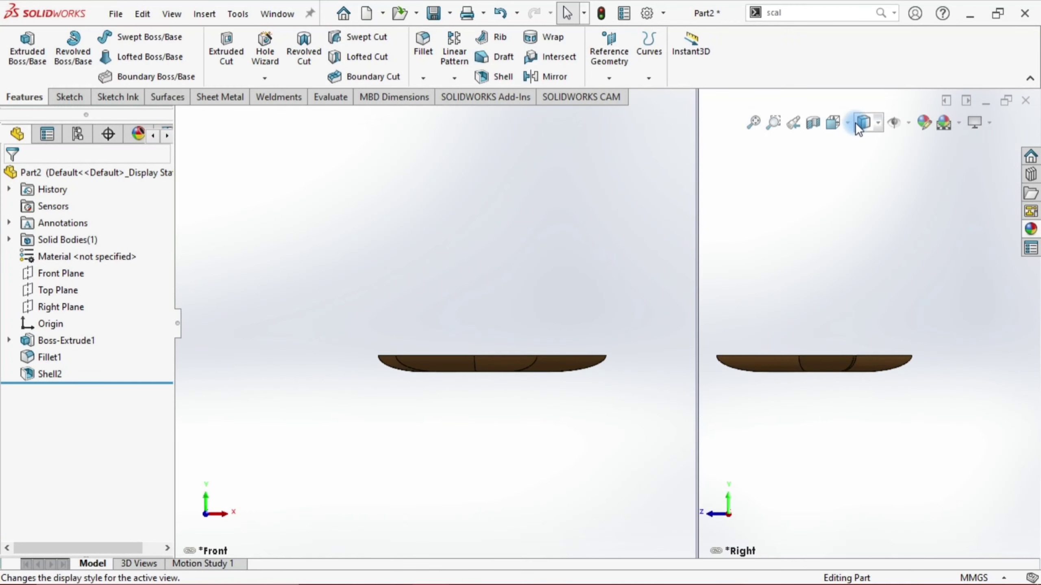
pyautogui.click(861, 125)
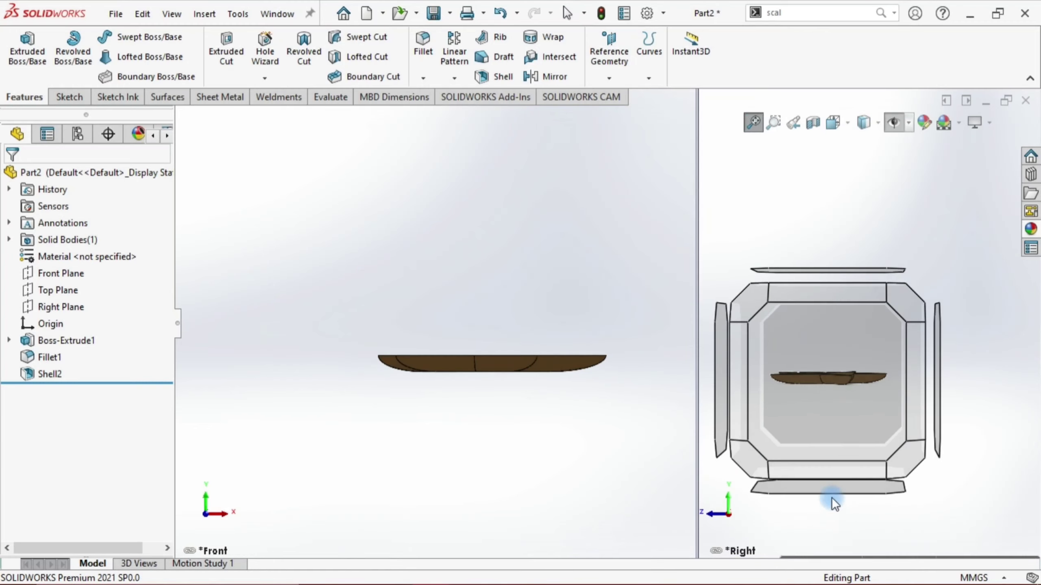
pyautogui.click(831, 494)
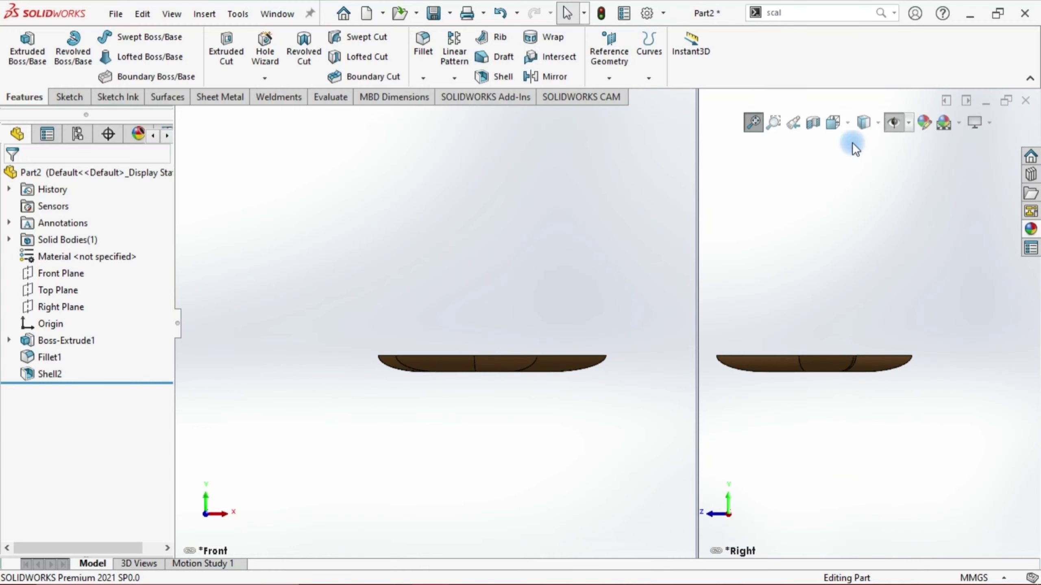
pyautogui.click(861, 123)
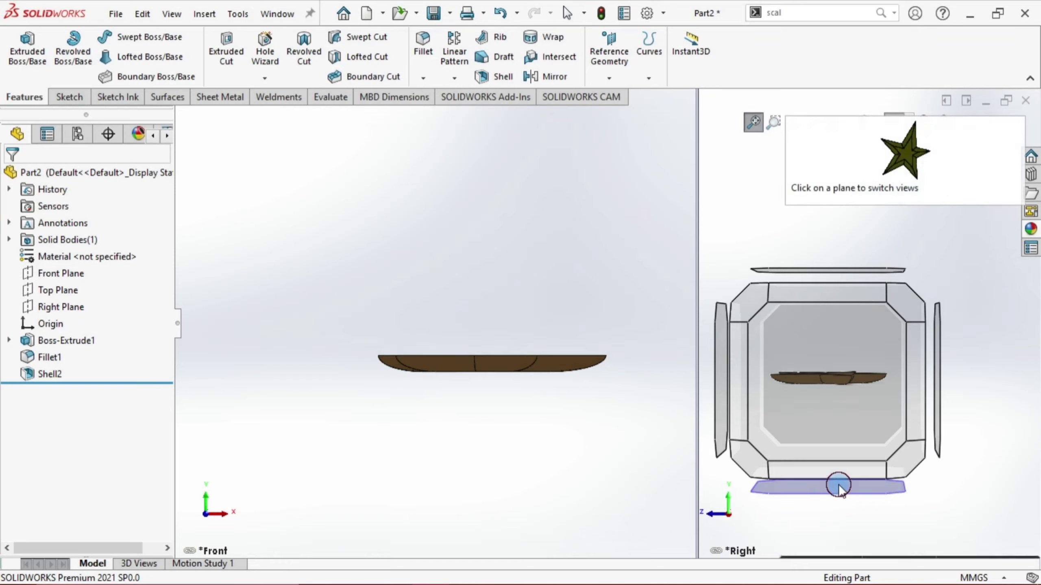
pyautogui.click(838, 487)
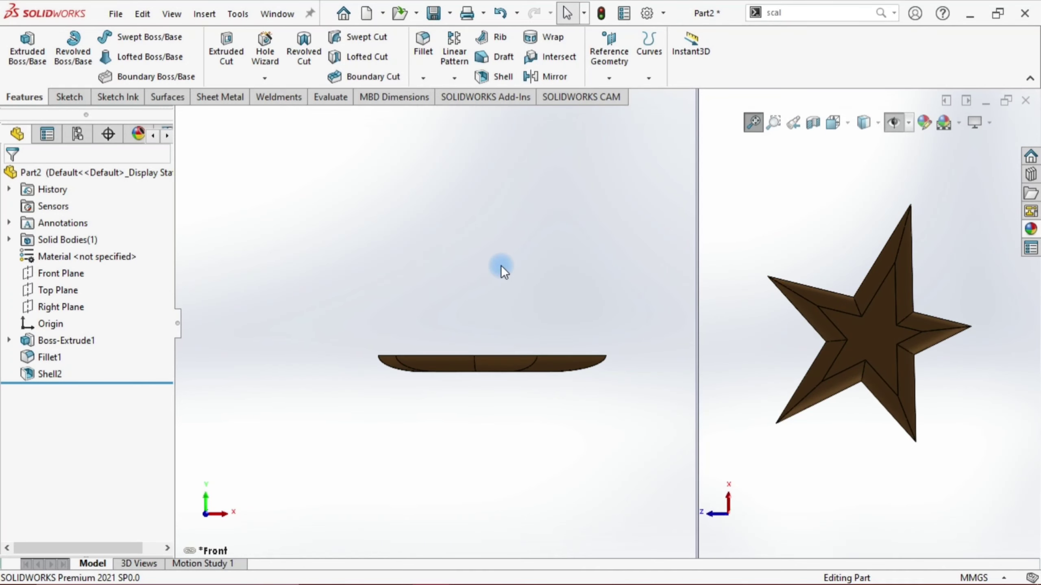
# - Pan and zoom the viewports to frame the edge-on and face-on star
pyautogui.keyDown('ctrl'); pyautogui.moveTo(501, 265); pyautogui.dragTo(413, 233, button='middle'); pyautogui.keyUp('ctrl')
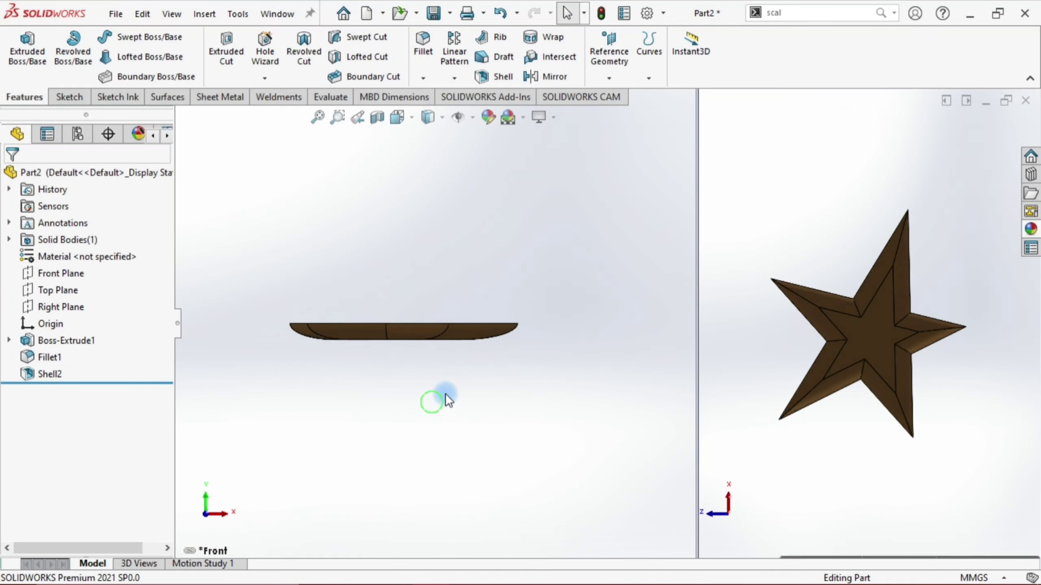
pyautogui.scroll(2, 450, 389)
pyautogui.moveTo(400, 227)
pyautogui.keyDown('shift'); pyautogui.mouseDown(button='middle')
pyautogui.moveTo(486, 319)
pyautogui.moveTo(410, 214)
pyautogui.moveTo(507, 295)
pyautogui.mouseUp(button='middle'); pyautogui.keyUp('shift')
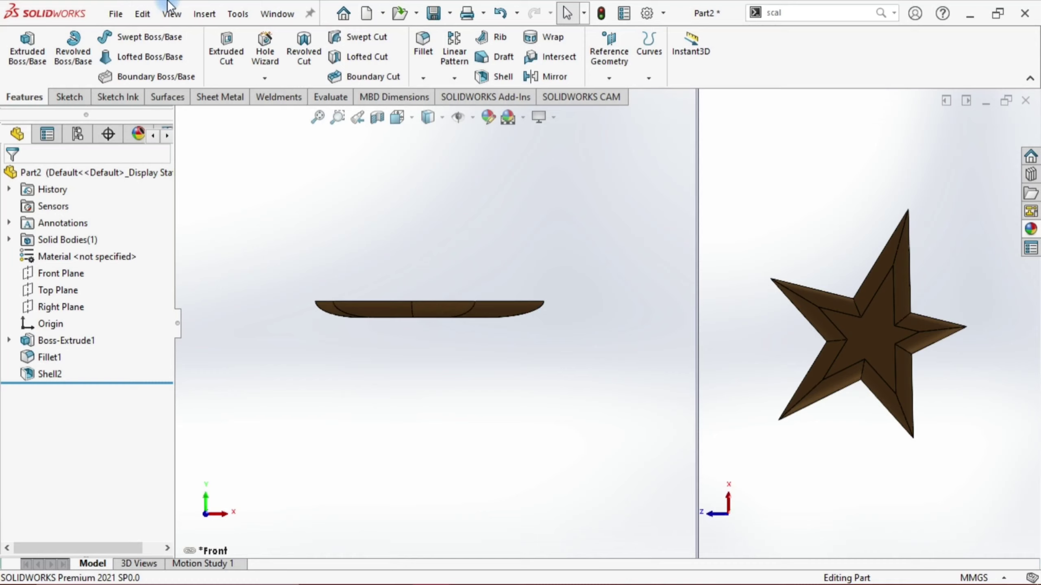
pyautogui.click(274, 23)
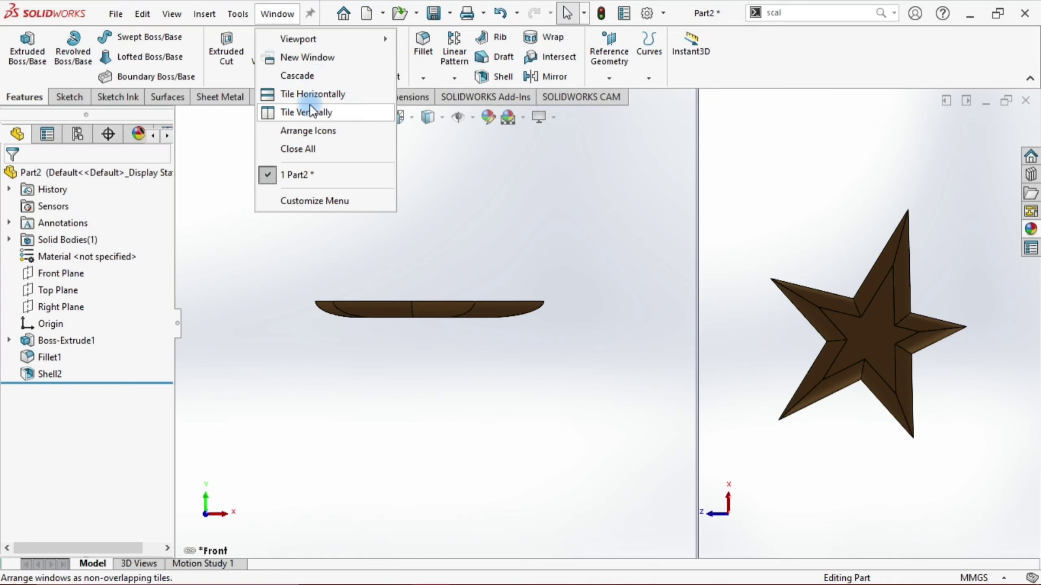
# - Tile the Part2 window vertically, then close the document
pyautogui.click(305, 94)
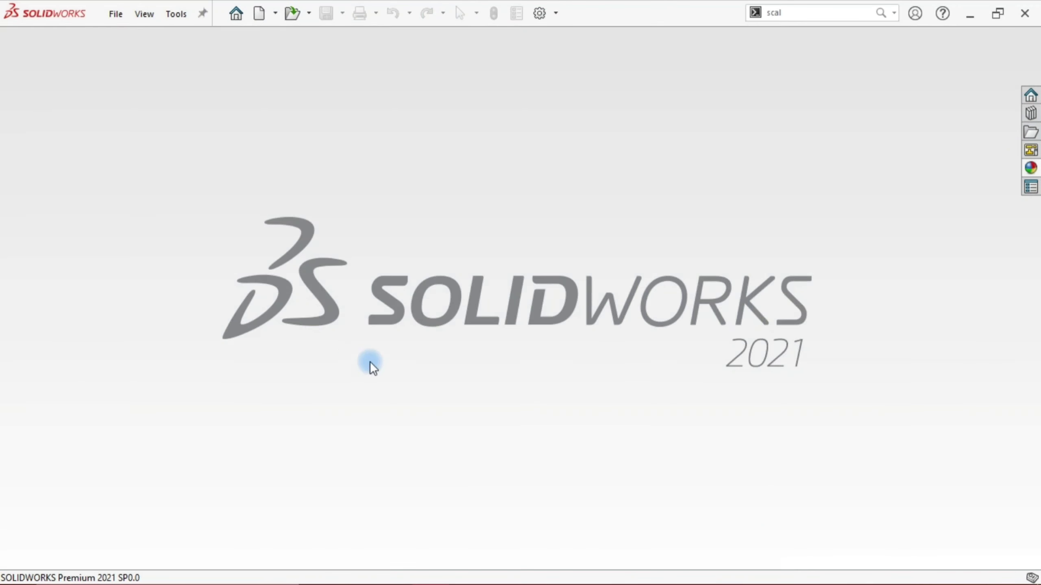
pyautogui.click(275, 13)
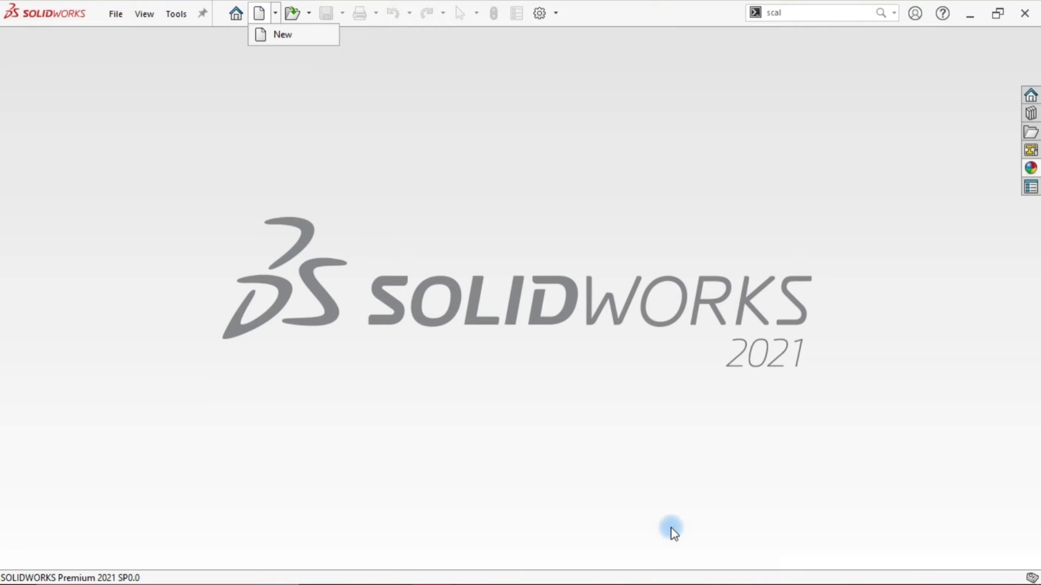